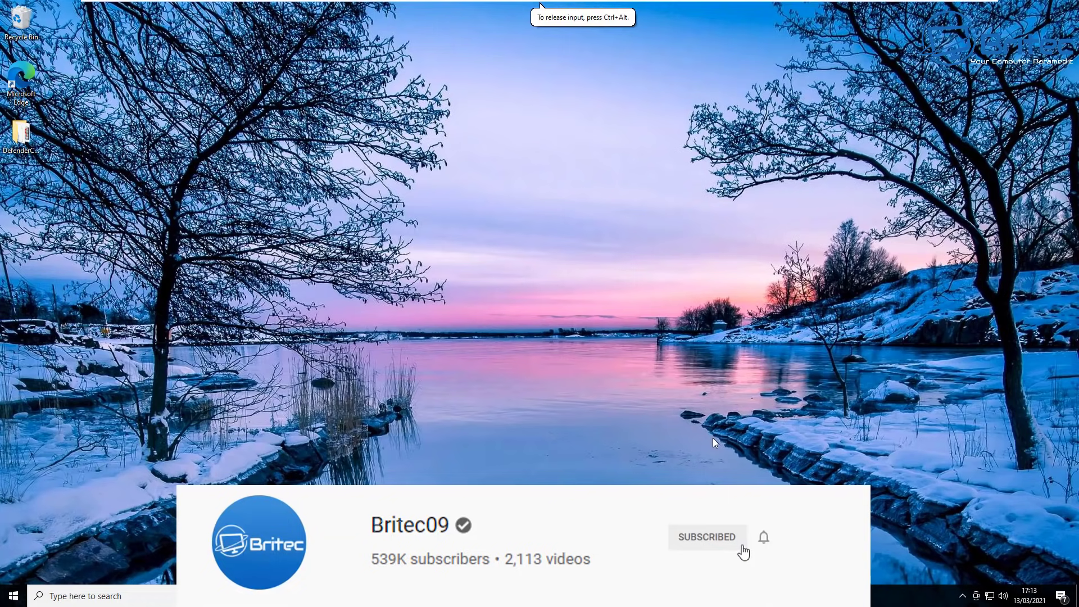
# Go from Start to Settings > Update & Security > Windows Security.
pyautogui.click(14, 595)
pyautogui.click(14, 546)
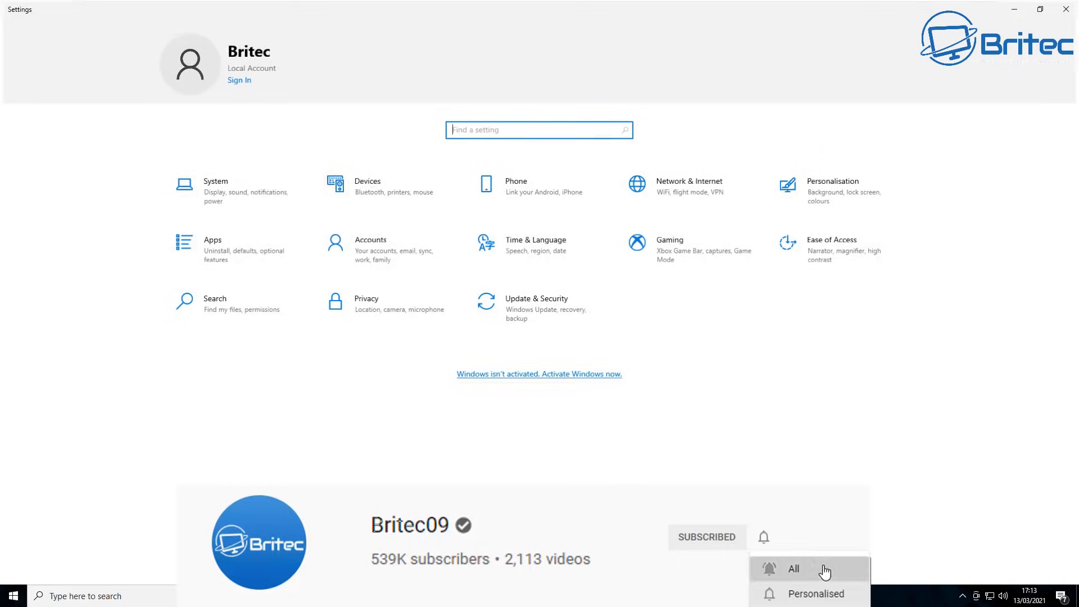
pyautogui.click(531, 320)
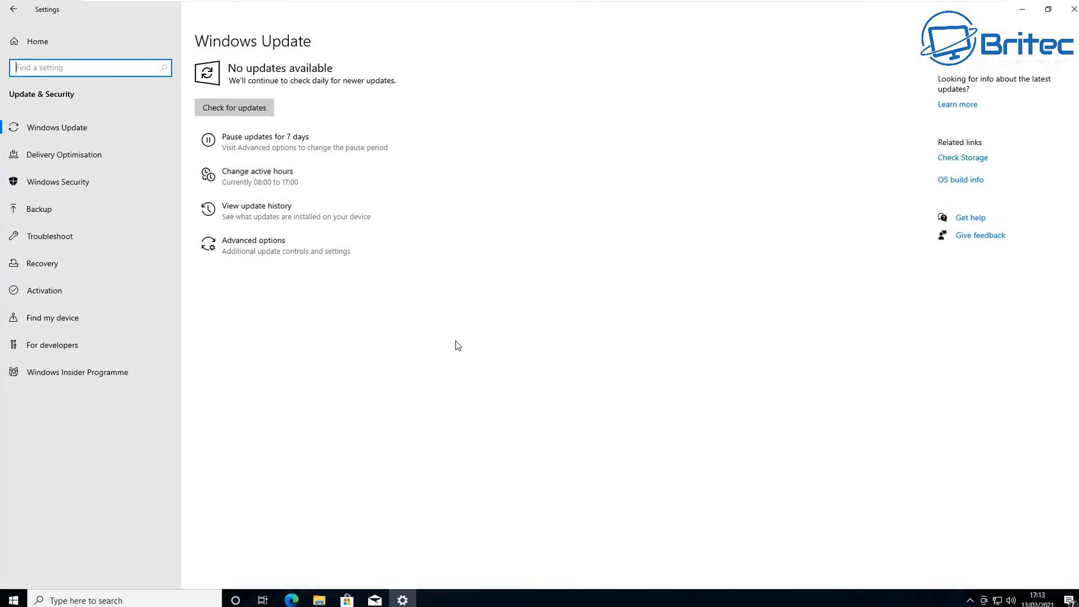
pyautogui.click(49, 179)
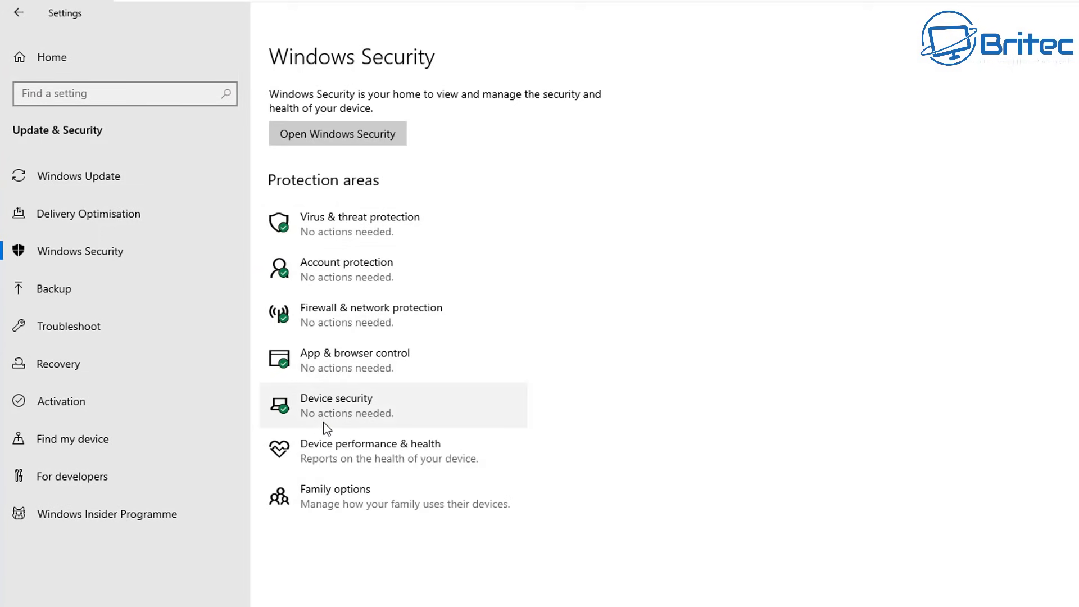
# In Virus & threat protection settings, turn off real-time, cloud-delivered and automatic sample submission.
pyautogui.click(387, 225)
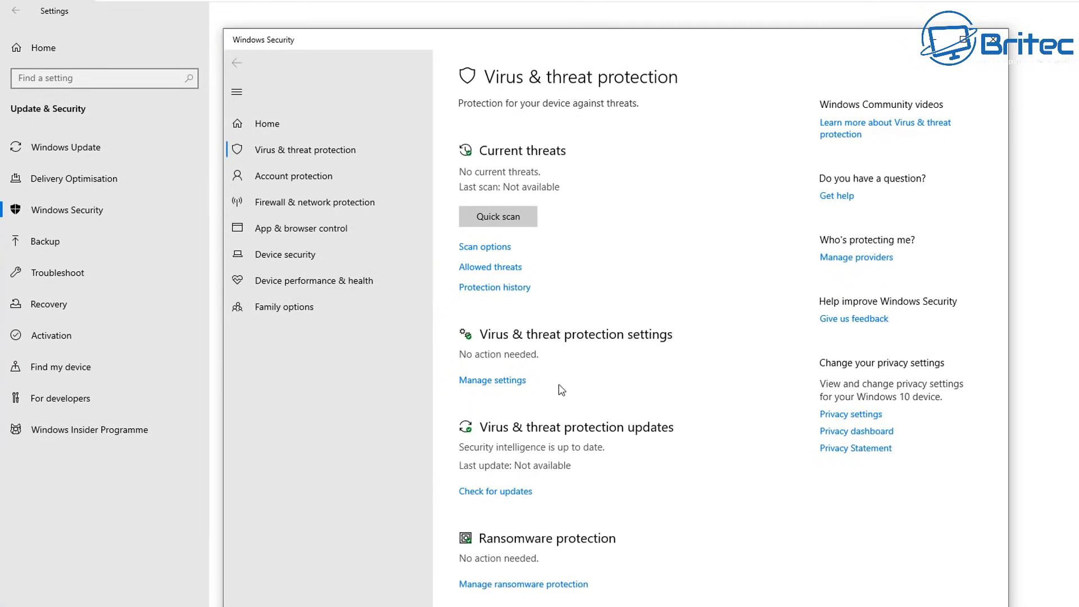
pyautogui.click(503, 380)
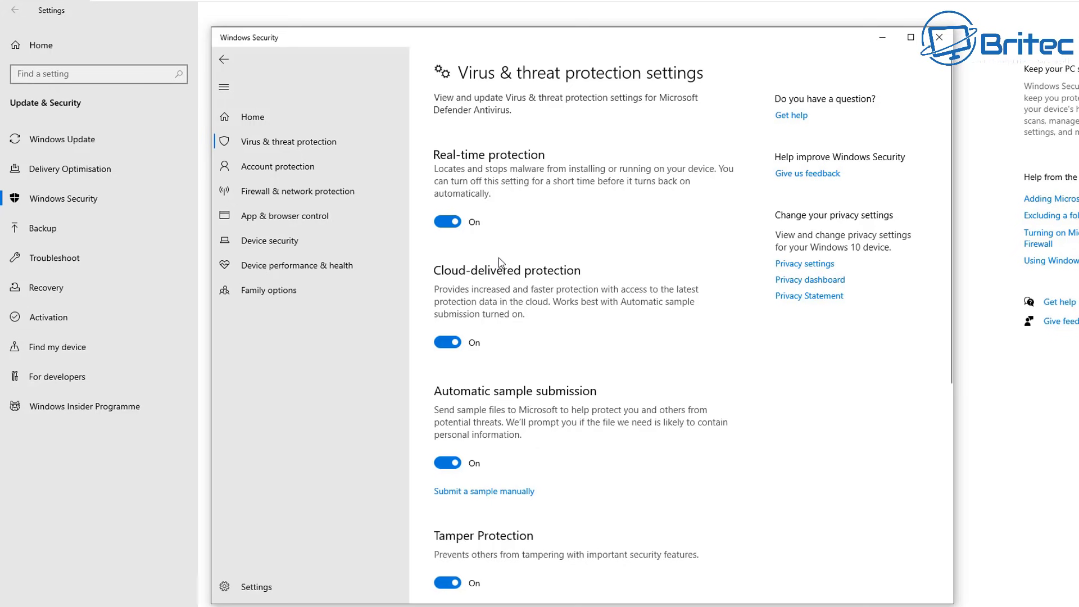
pyautogui.click(448, 222)
pyautogui.click(520, 410)
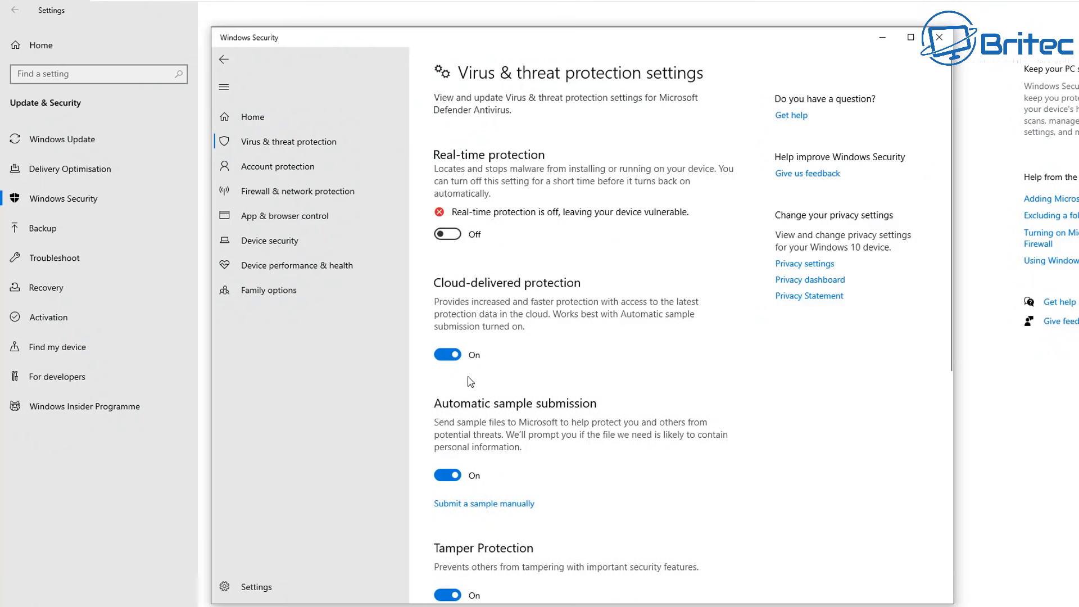
pyautogui.click(454, 359)
pyautogui.click(447, 499)
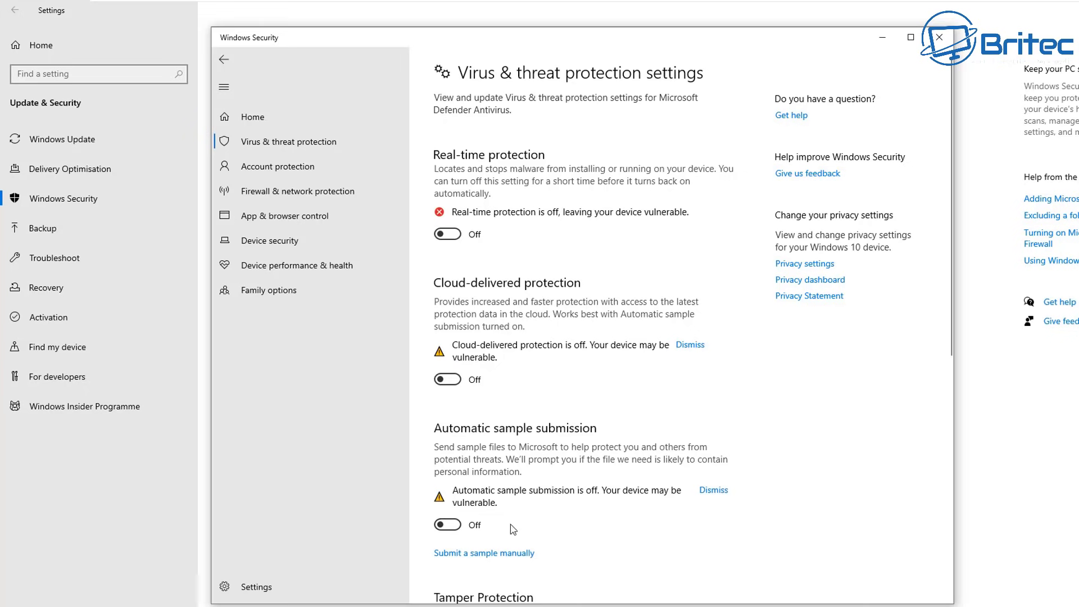
# Turn off Tamper Protection and close Windows Security.
pyautogui.scroll(-5, 452, 495)
pyautogui.click(448, 311)
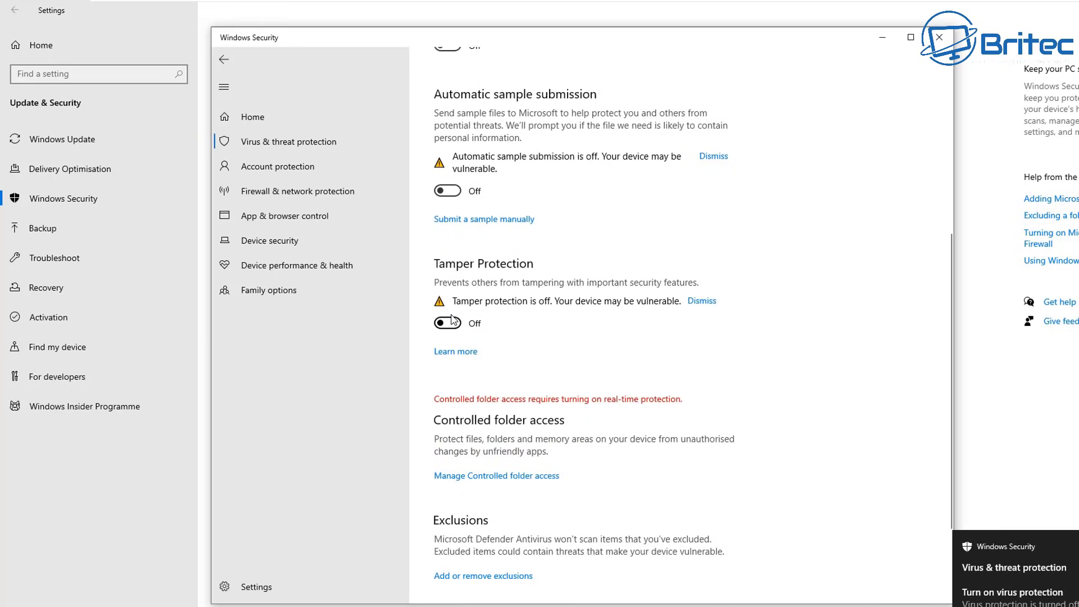
pyautogui.scroll(4, 589, 468)
pyautogui.scroll(1, 589, 468)
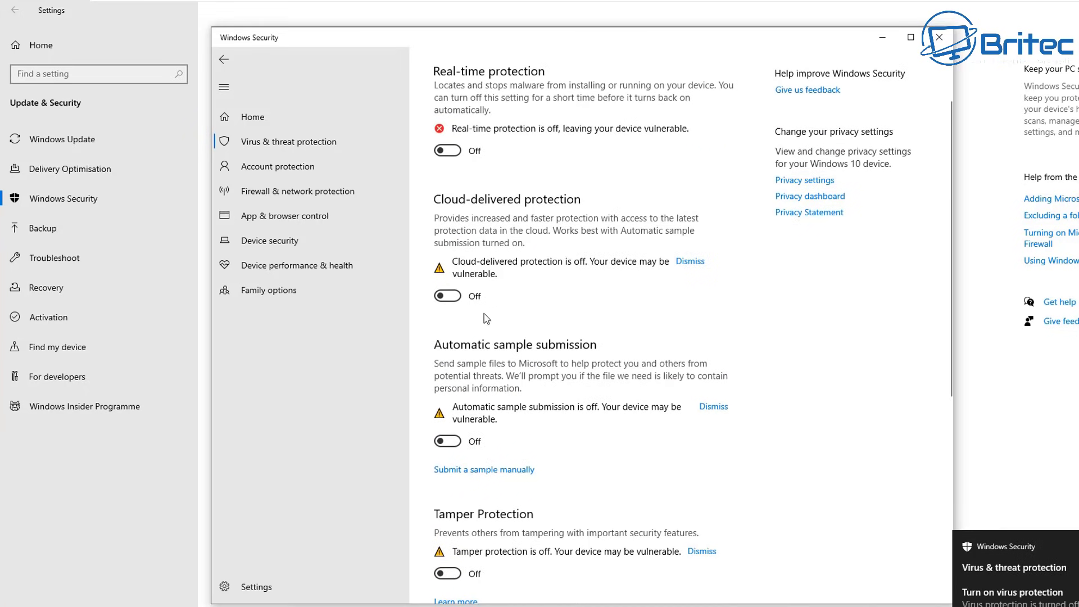
pyautogui.scroll(-2, 466, 537)
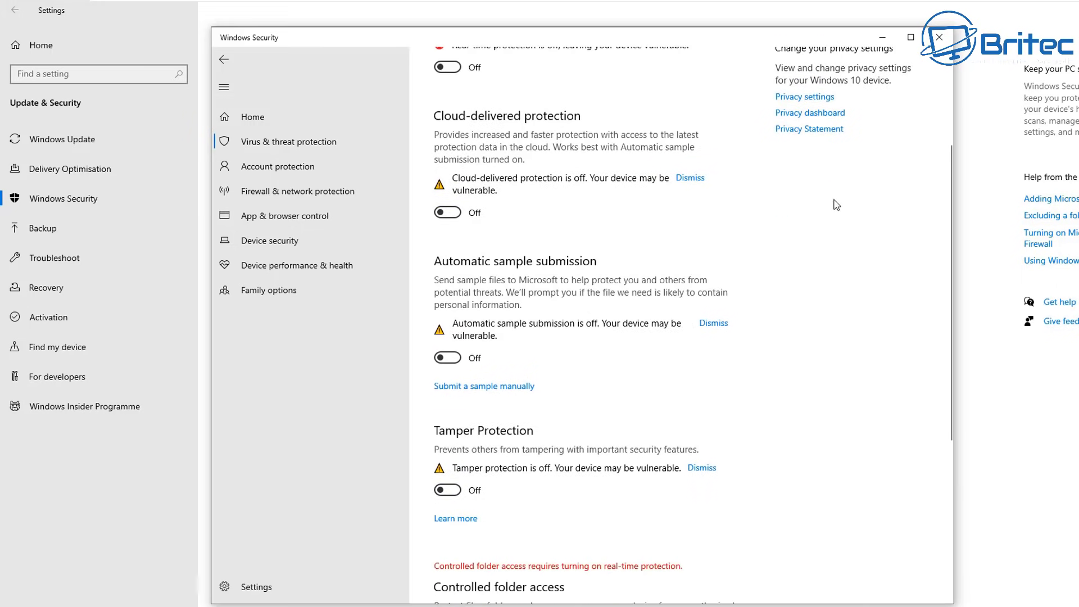
pyautogui.click(939, 37)
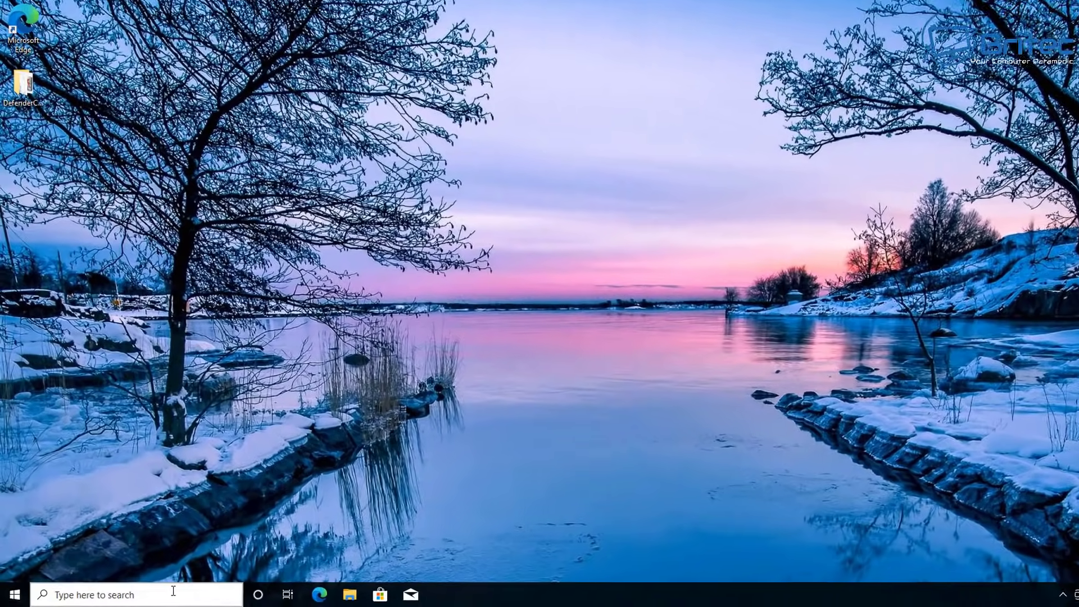
# Launch Task Scheduler via a 'TASK' search and expand Library > Microsoft > Windows.
pyautogui.click(218, 592)
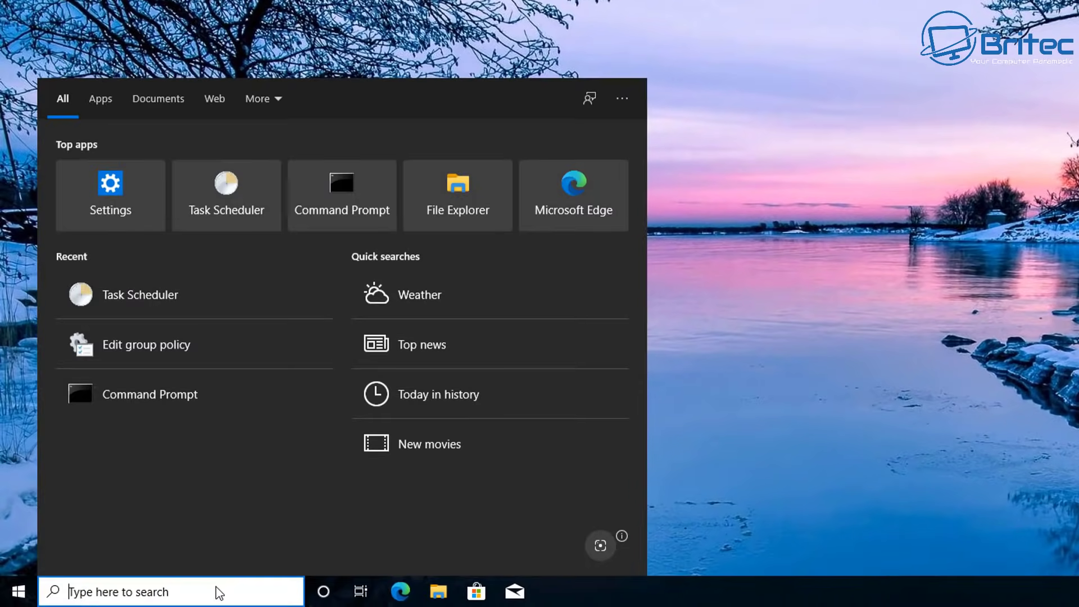
pyautogui.write('TASK')
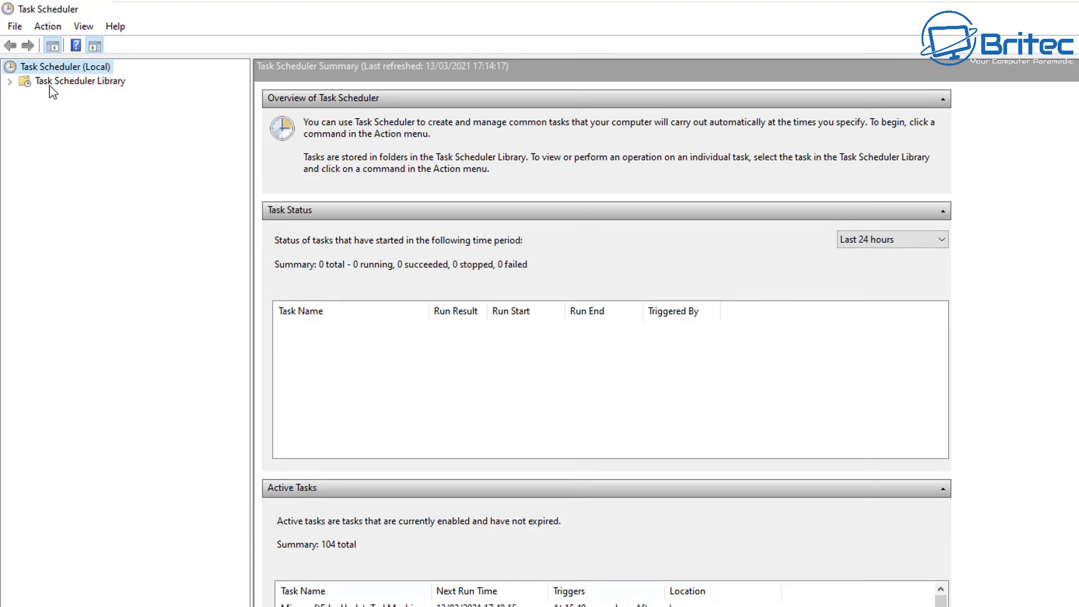
pyautogui.click(50, 85)
pyautogui.click(9, 82)
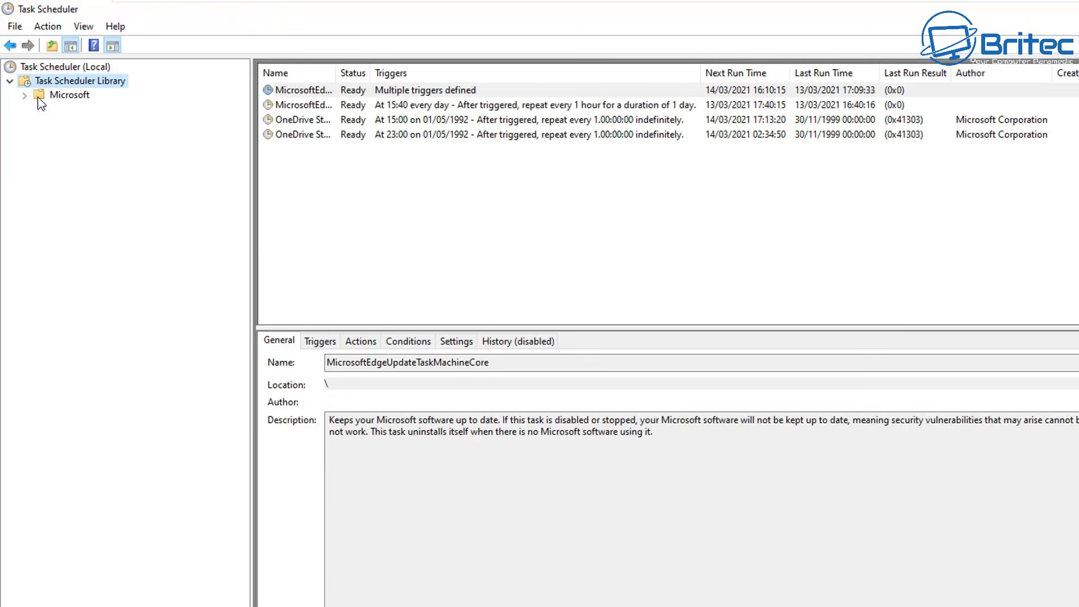
pyautogui.click(73, 97)
pyautogui.click(25, 96)
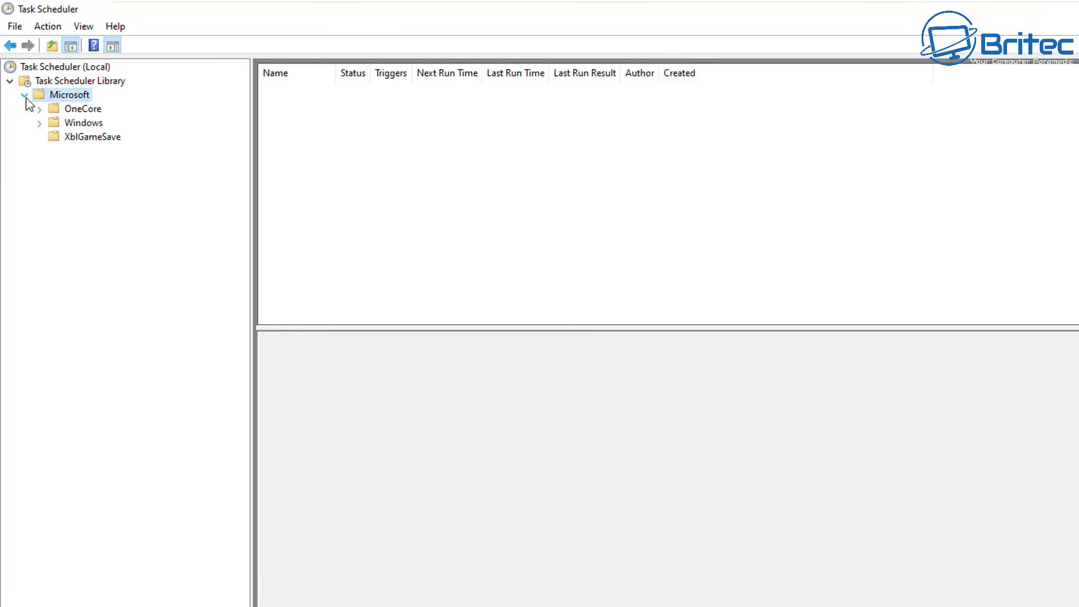
pyautogui.click(68, 122)
pyautogui.click(39, 123)
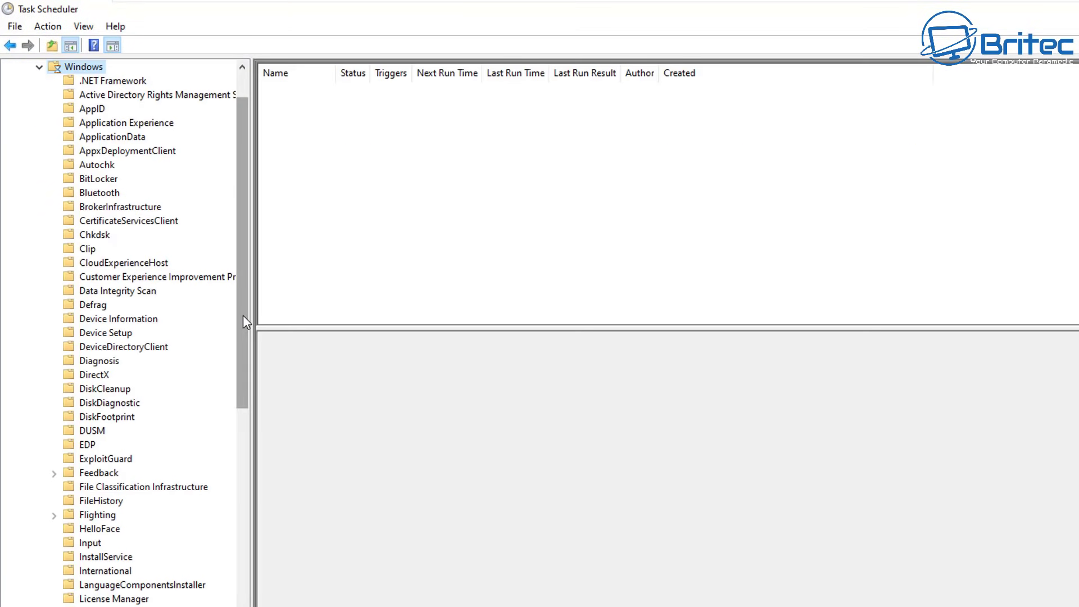
pyautogui.moveTo(243, 314); pyautogui.dragTo(238, 606)
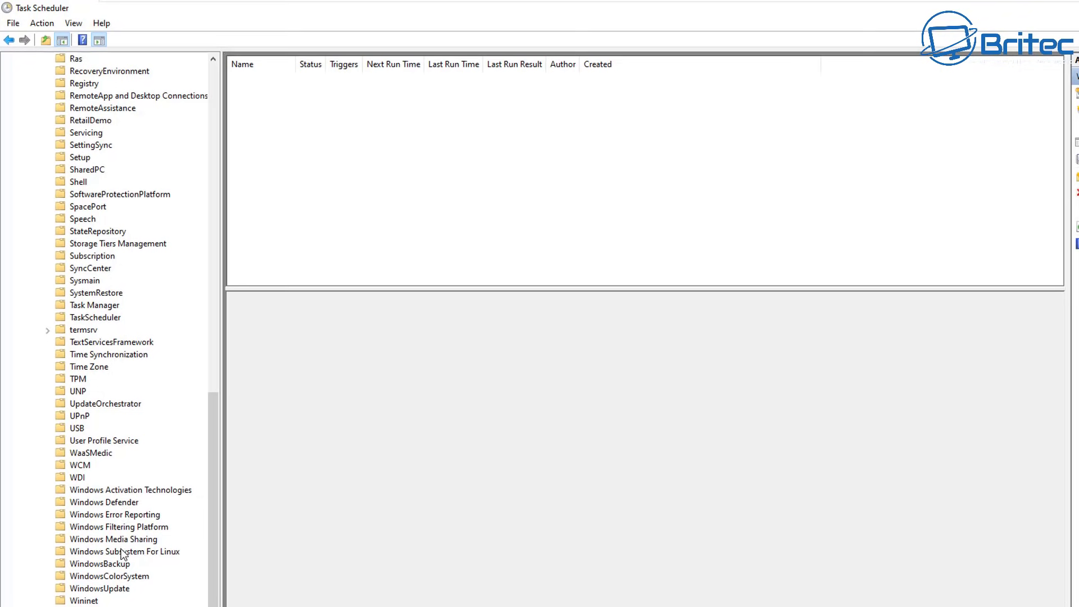
# Select all four tasks in the Windows Defender folder and disable them.
pyautogui.click(112, 503)
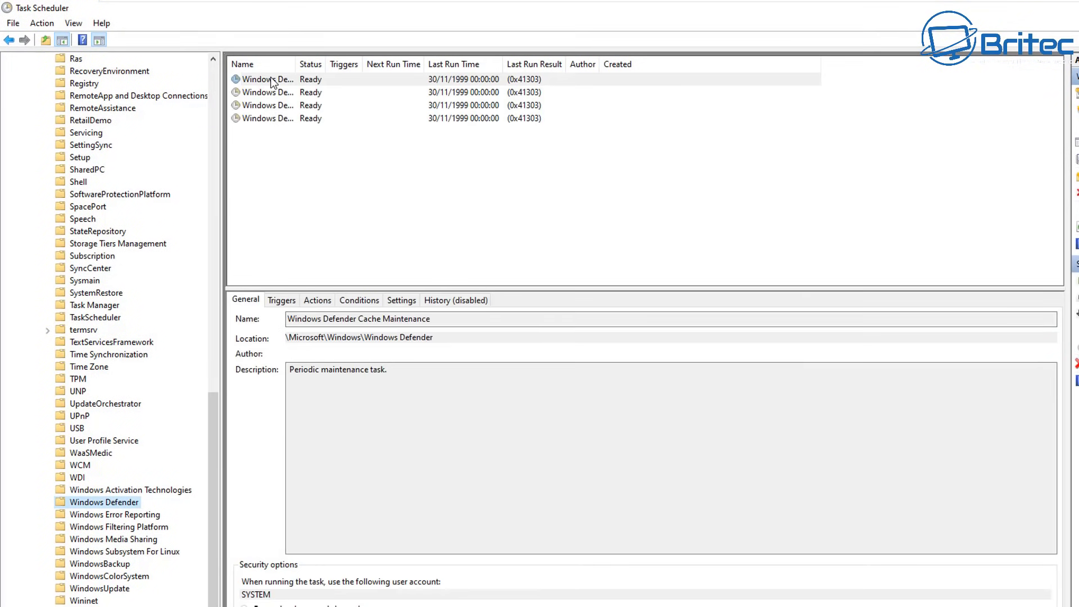
pyautogui.click(267, 80)
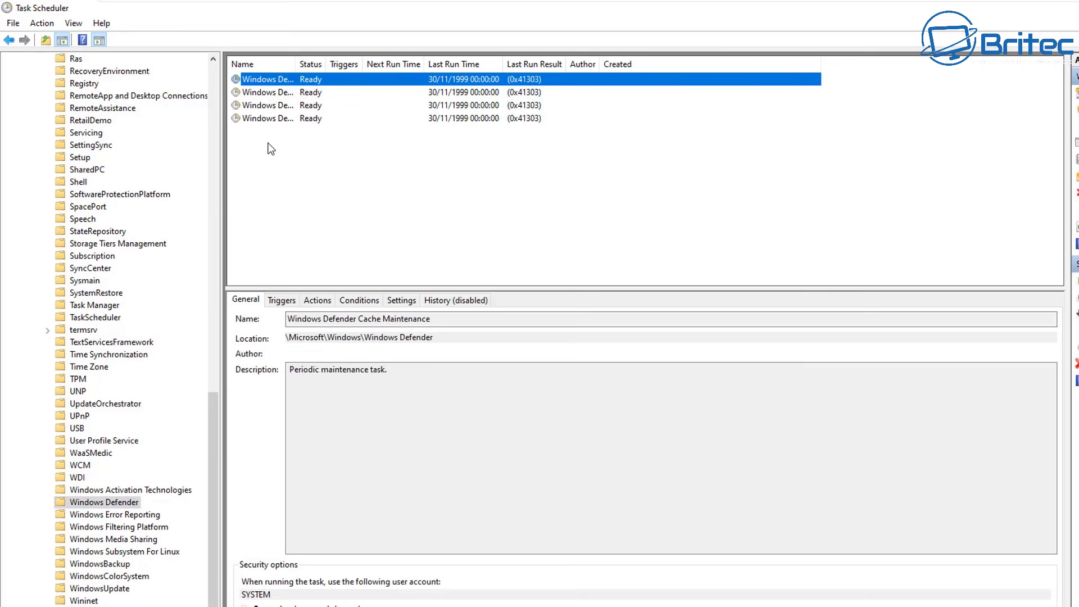
pyautogui.keyDown('shift'); pyautogui.click(269, 119); pyautogui.keyUp('shift')
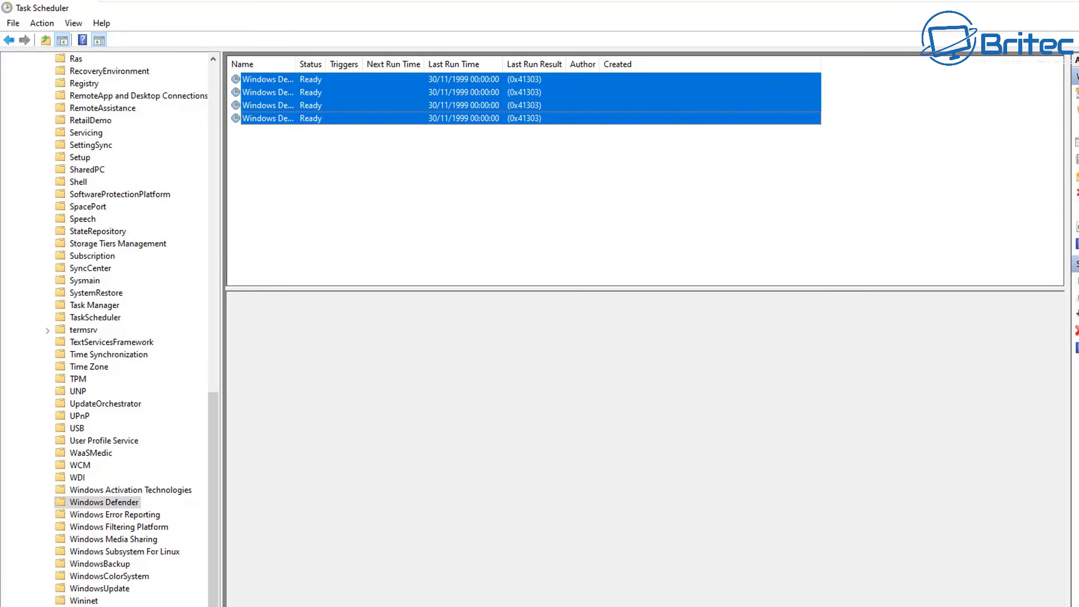
pyautogui.rightClick(264, 90)
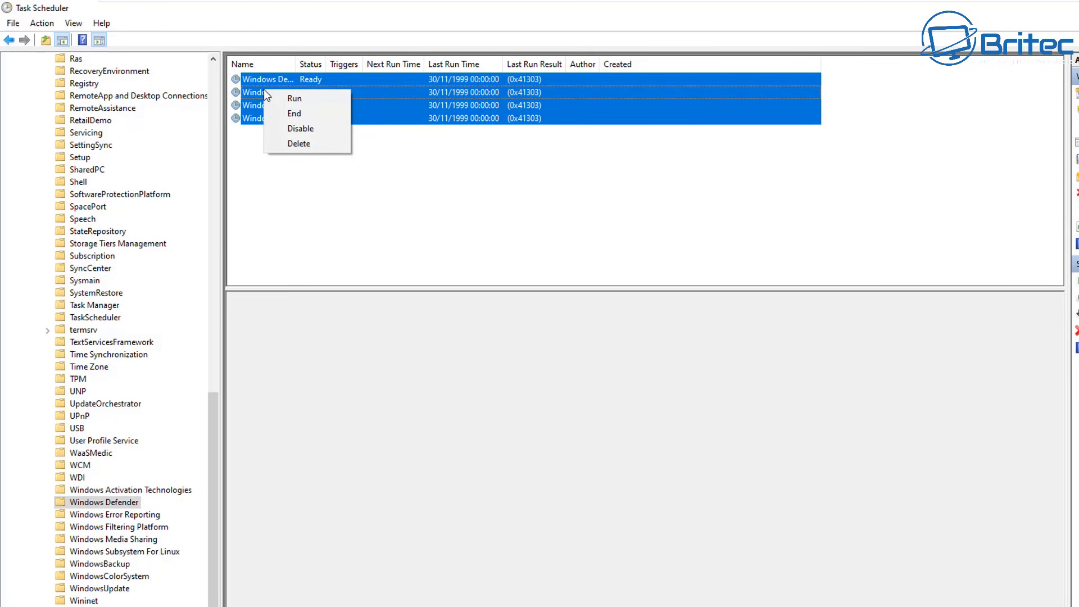
pyautogui.click(309, 130)
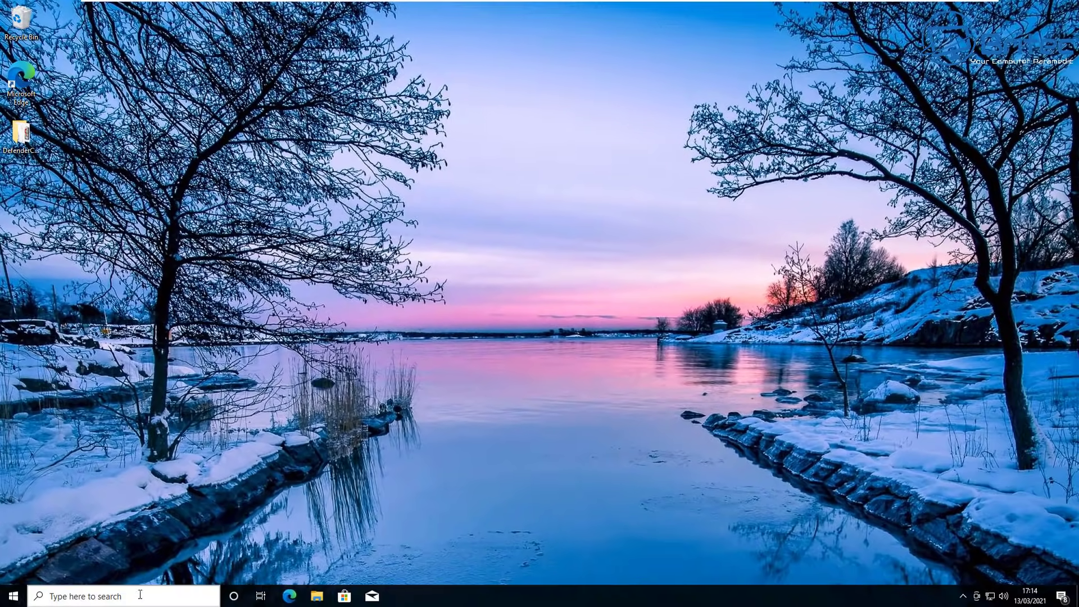
# Launch gpedit and expand Computer Configuration > Administrative Templates.
pyautogui.click(142, 594)
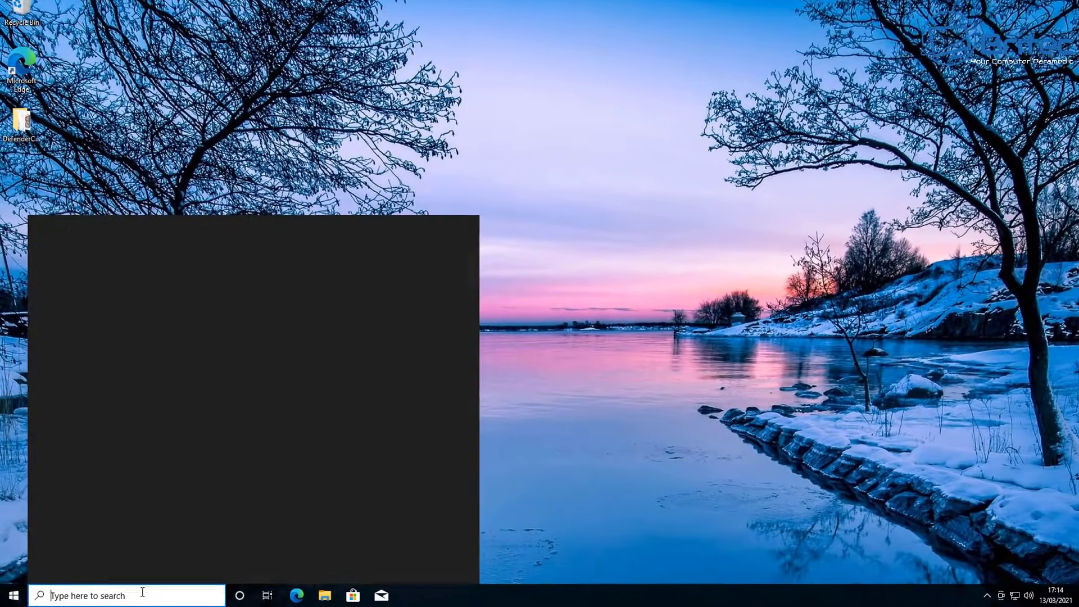
pyautogui.write('GPEDI')
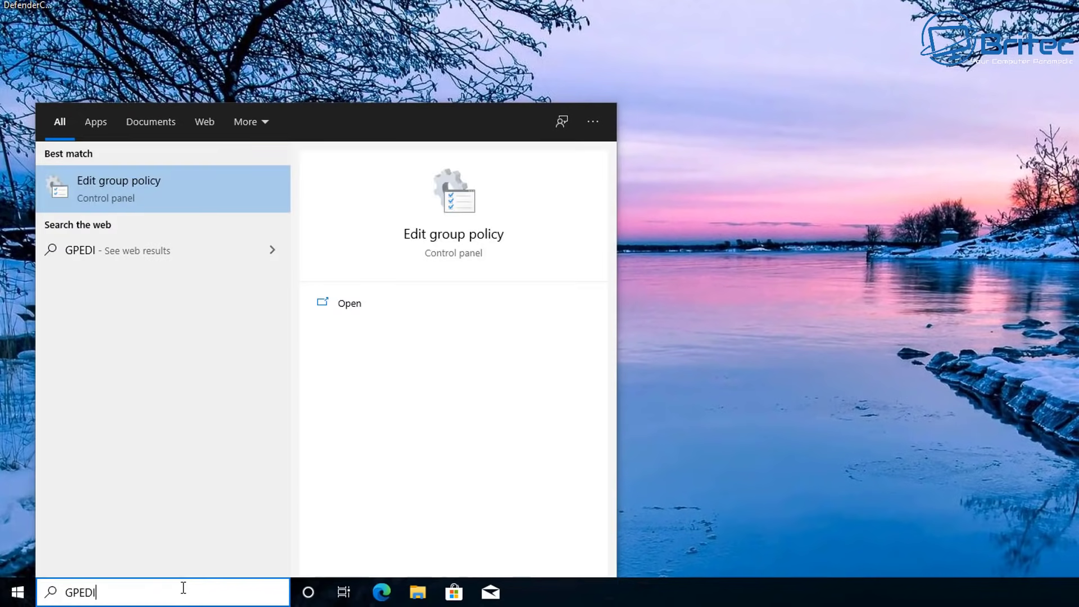
pyautogui.write('T')
pyautogui.click(134, 183)
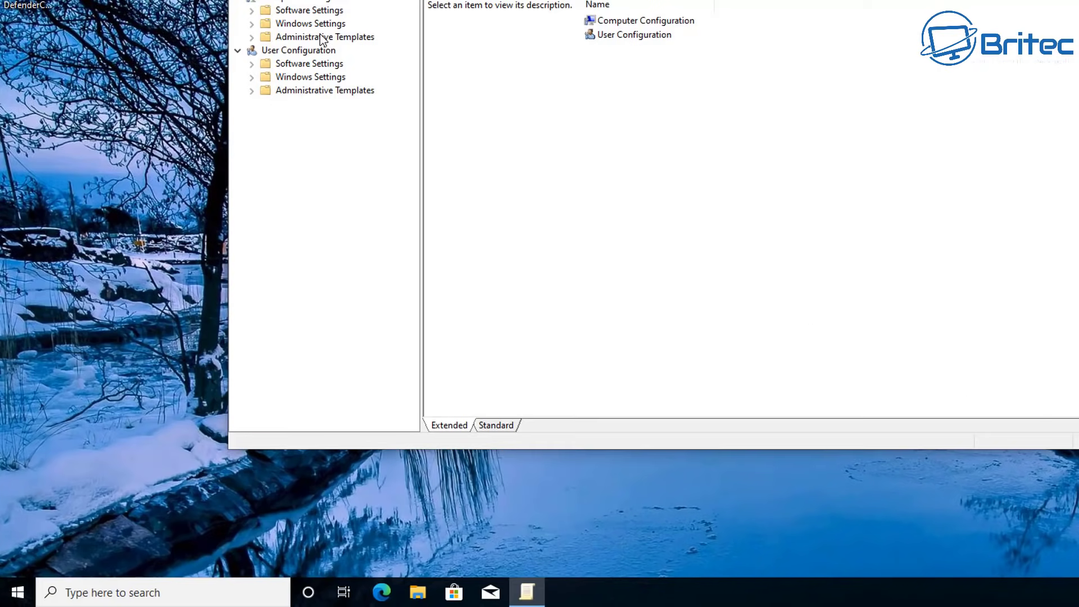
pyautogui.click(322, 38)
pyautogui.click(164, 133)
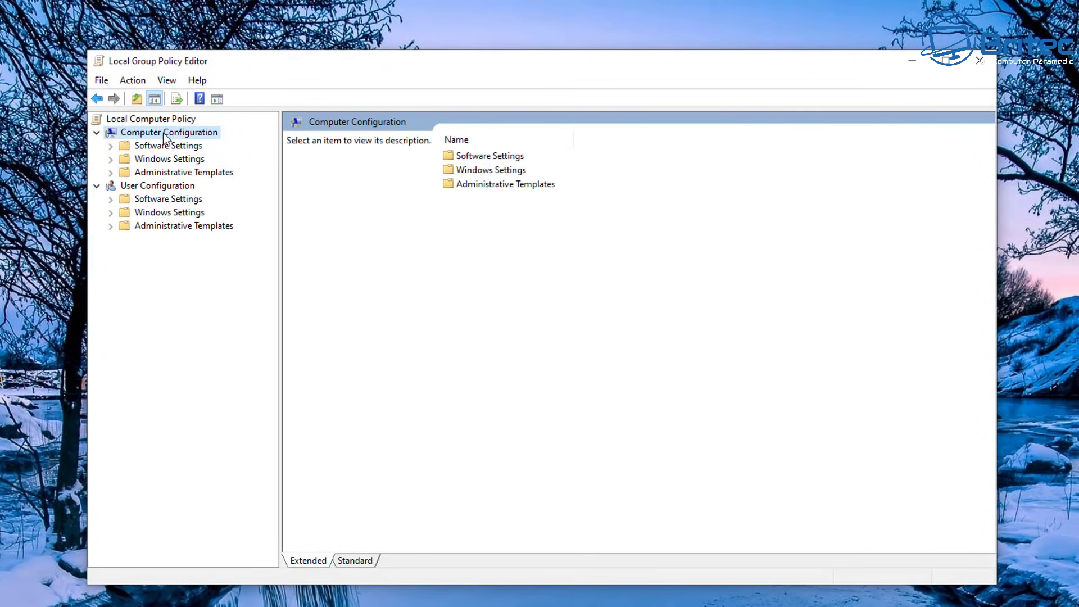
pyautogui.click(176, 172)
pyautogui.click(111, 174)
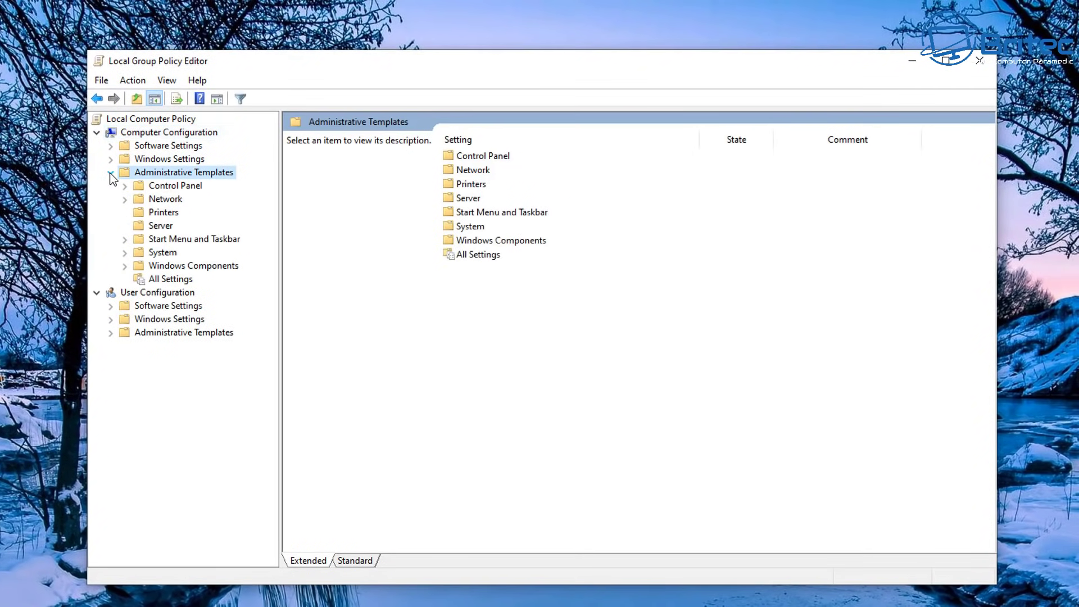
# Expand Windows Components and then the Windows Security policy folder.
pyautogui.click(212, 269)
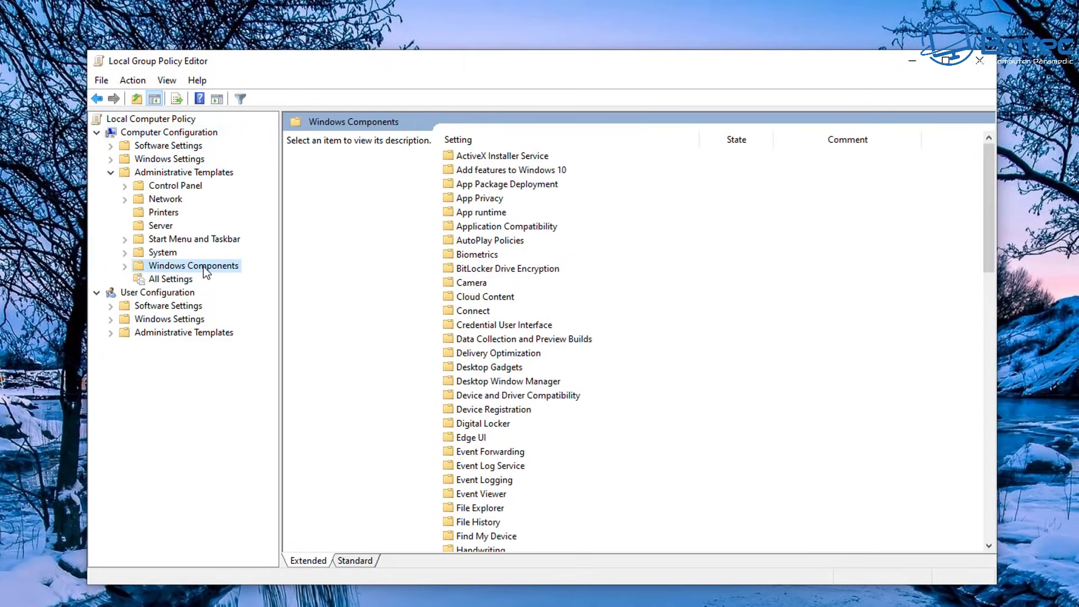
pyautogui.click(125, 266)
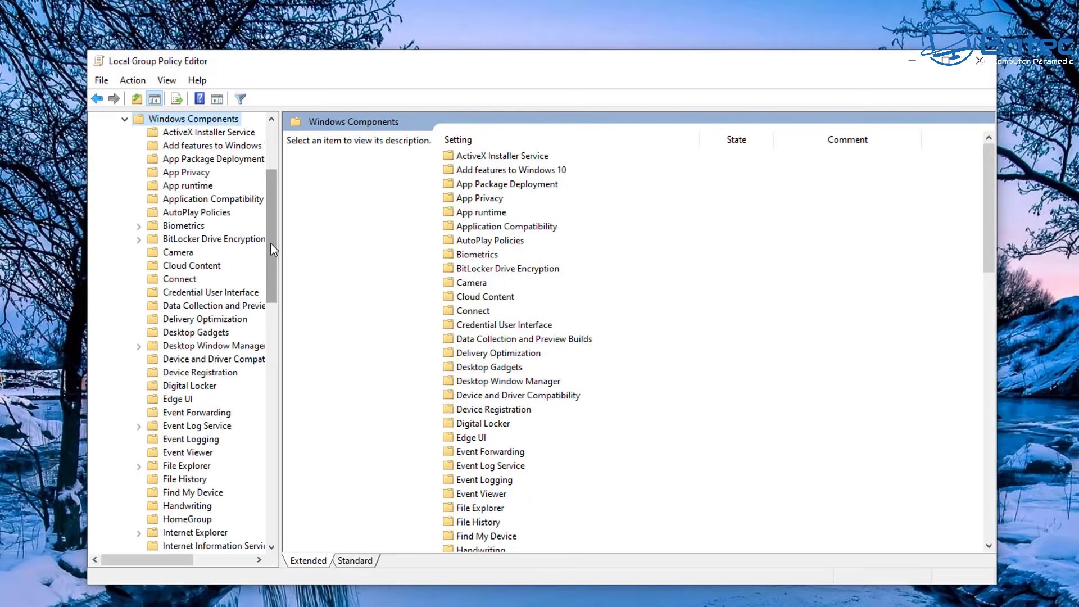
pyautogui.moveTo(271, 244); pyautogui.dragTo(296, 409)
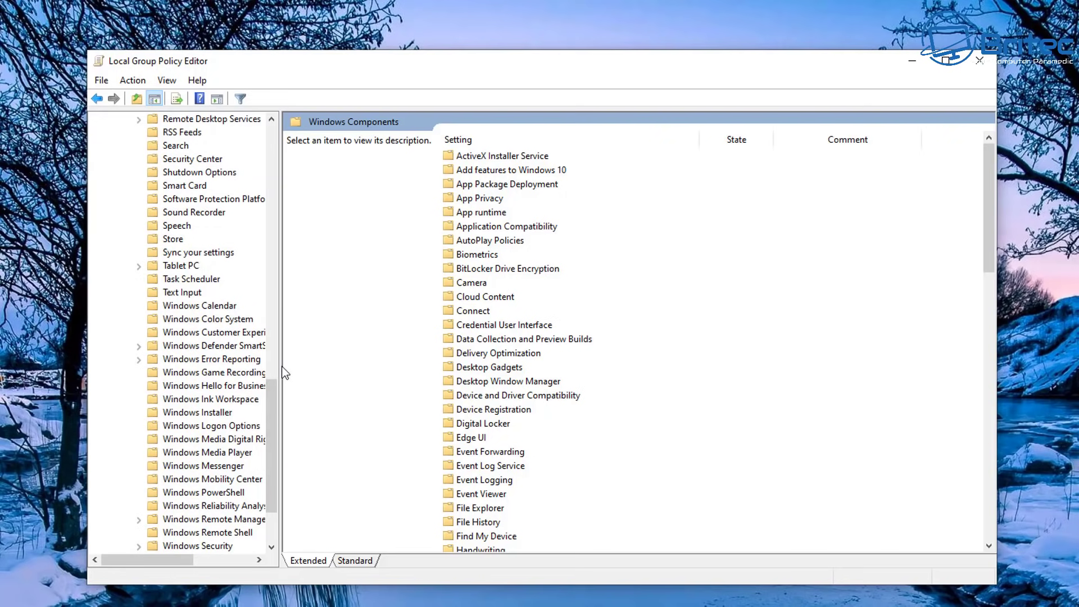
pyautogui.moveTo(279, 369); pyautogui.dragTo(344, 386)
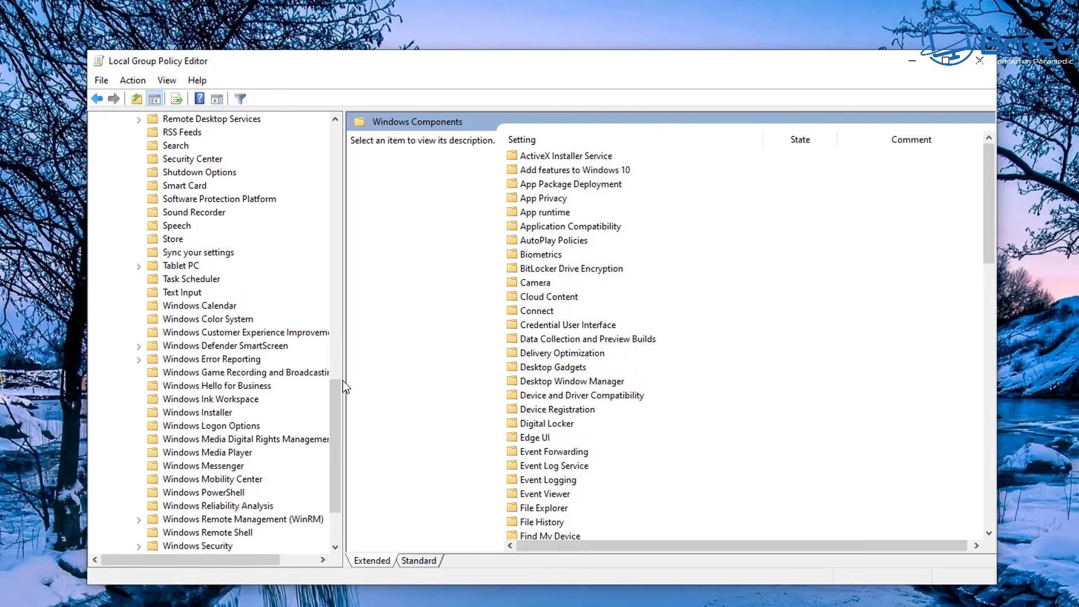
pyautogui.moveTo(337, 435); pyautogui.dragTo(336, 475)
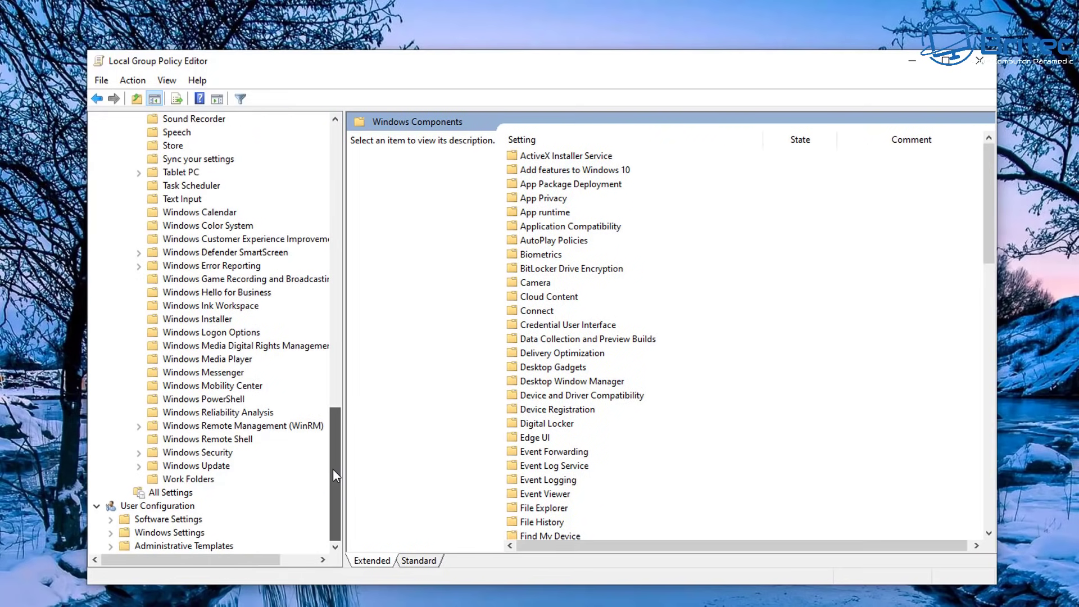
pyautogui.click(197, 453)
pyautogui.click(138, 453)
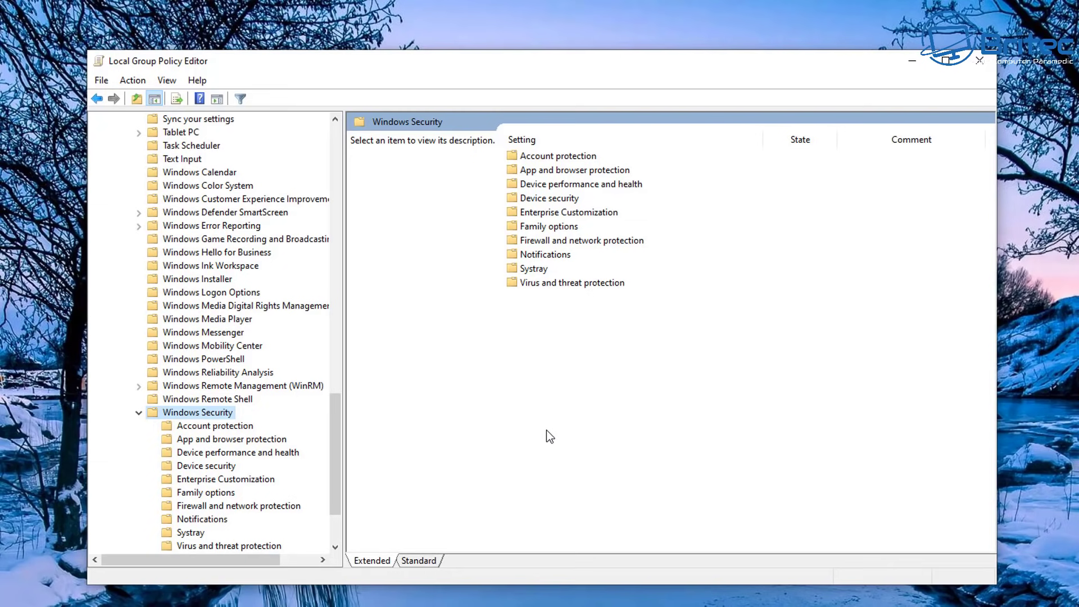
# Browse the Virus and threat protection and Systray policies, then collapse Windows Security.
pyautogui.scroll(-2, 333, 419)
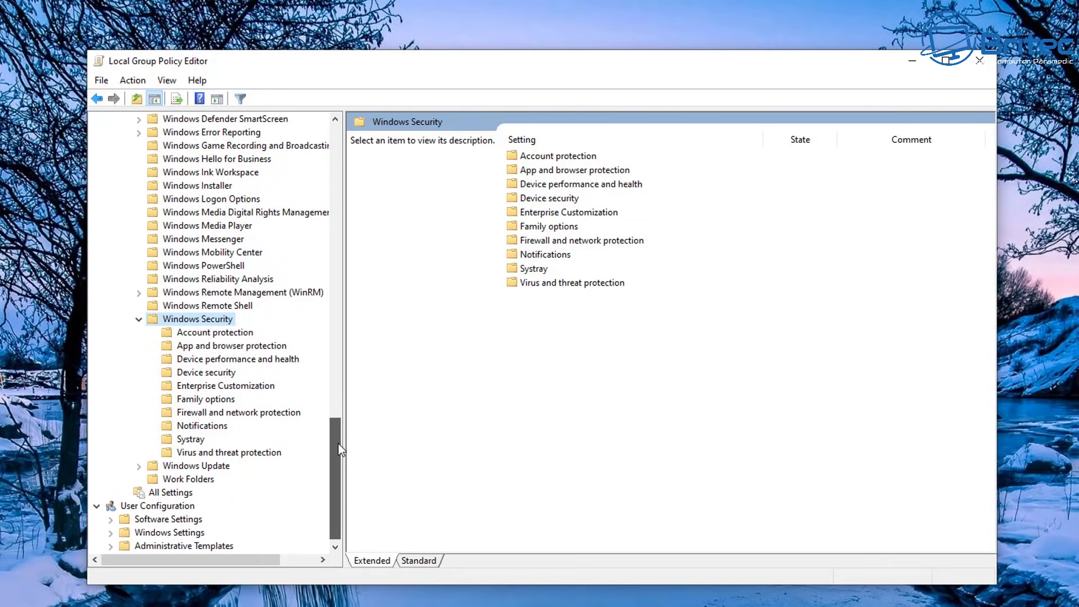
pyautogui.scroll(2, 339, 428)
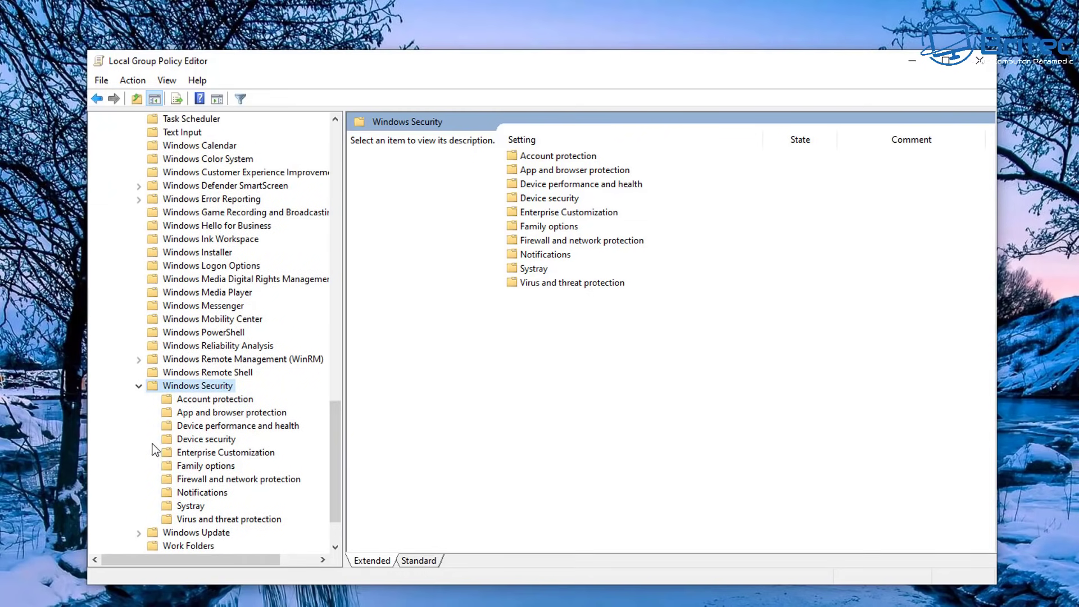
pyautogui.click(222, 521)
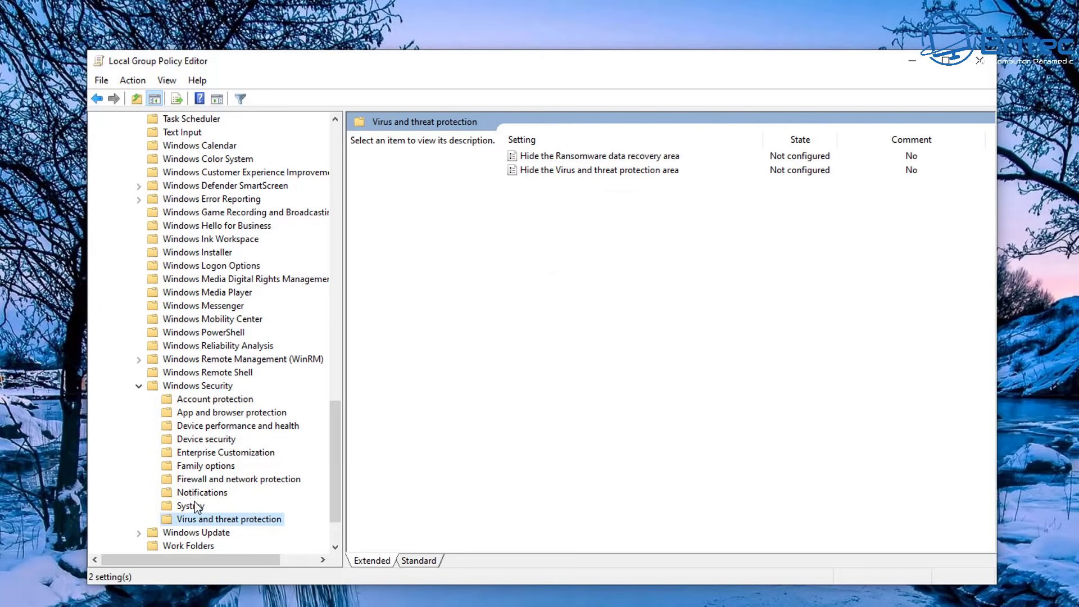
pyautogui.click(195, 507)
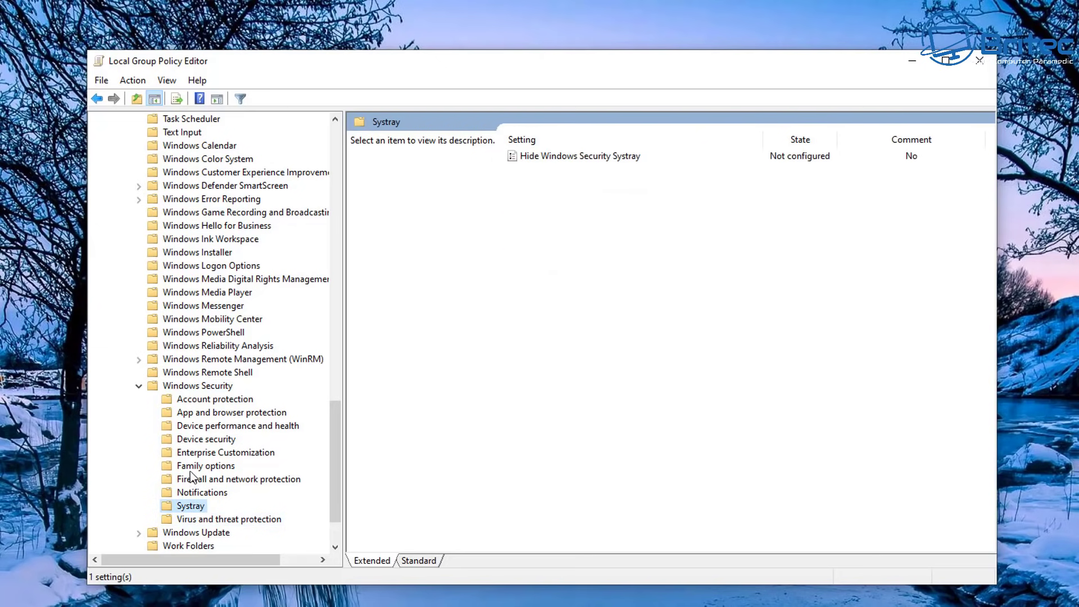
pyautogui.click(139, 386)
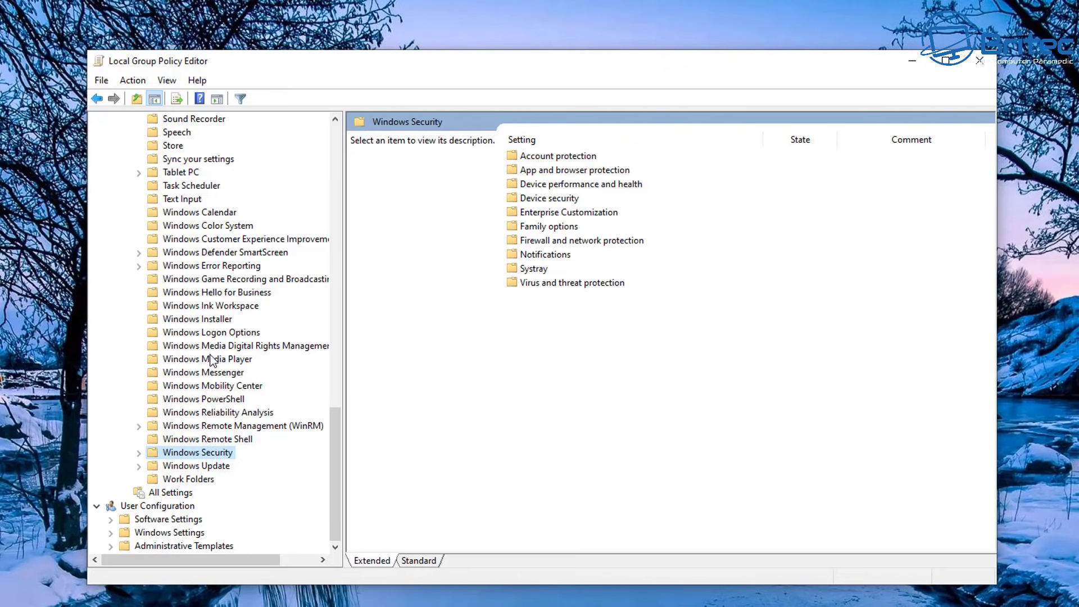
pyautogui.scroll(7, 208, 361)
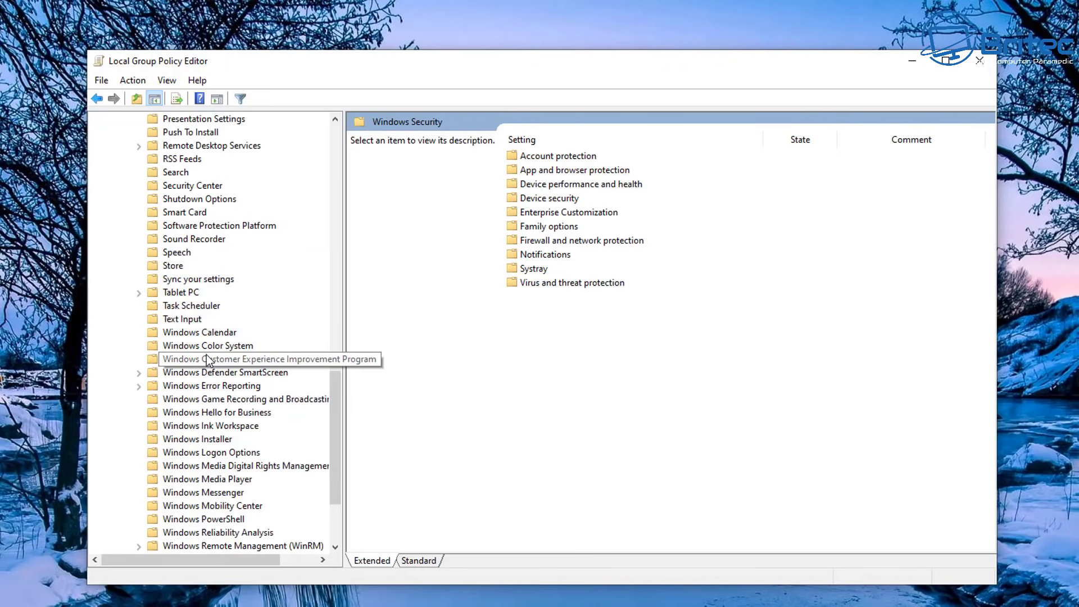
pyautogui.scroll(2, 209, 362)
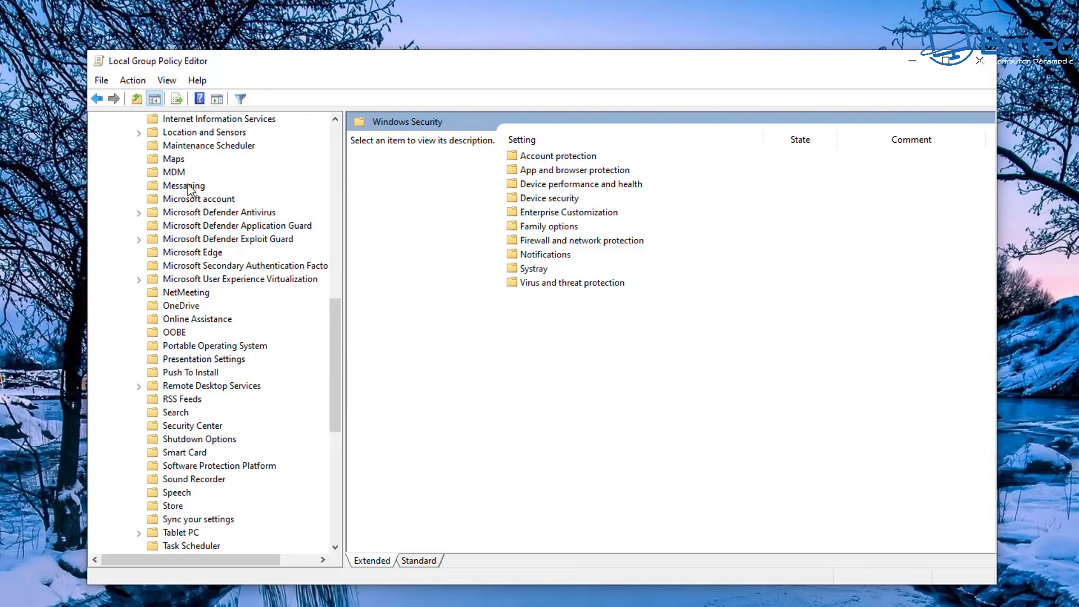
# Under Microsoft Defender Antivirus, set 'Turn off Microsoft Defender Antivirus' to Enabled.
pyautogui.click(205, 214)
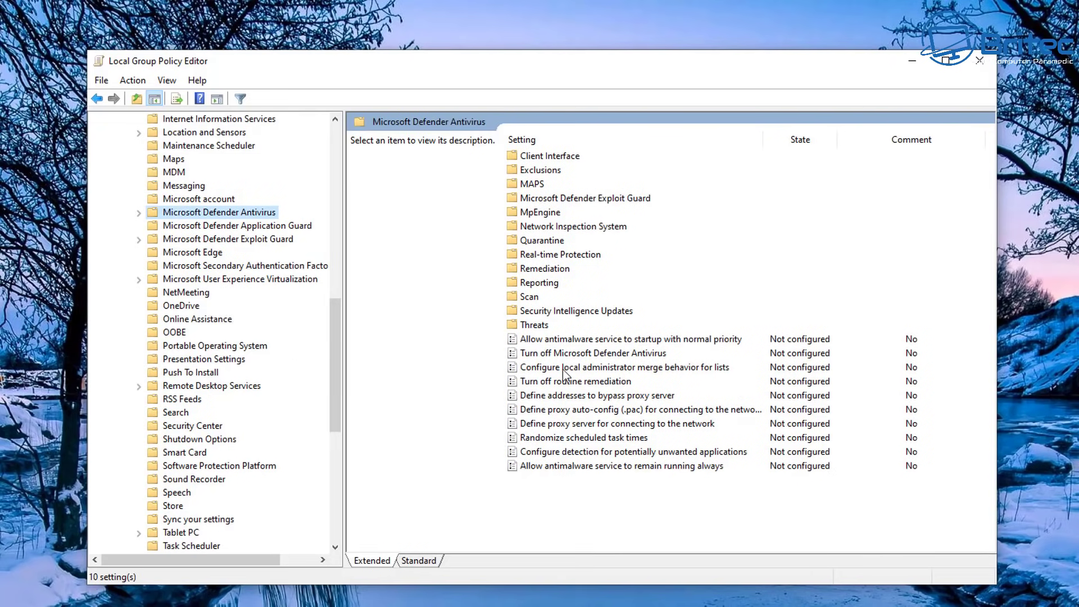
pyautogui.click(587, 354)
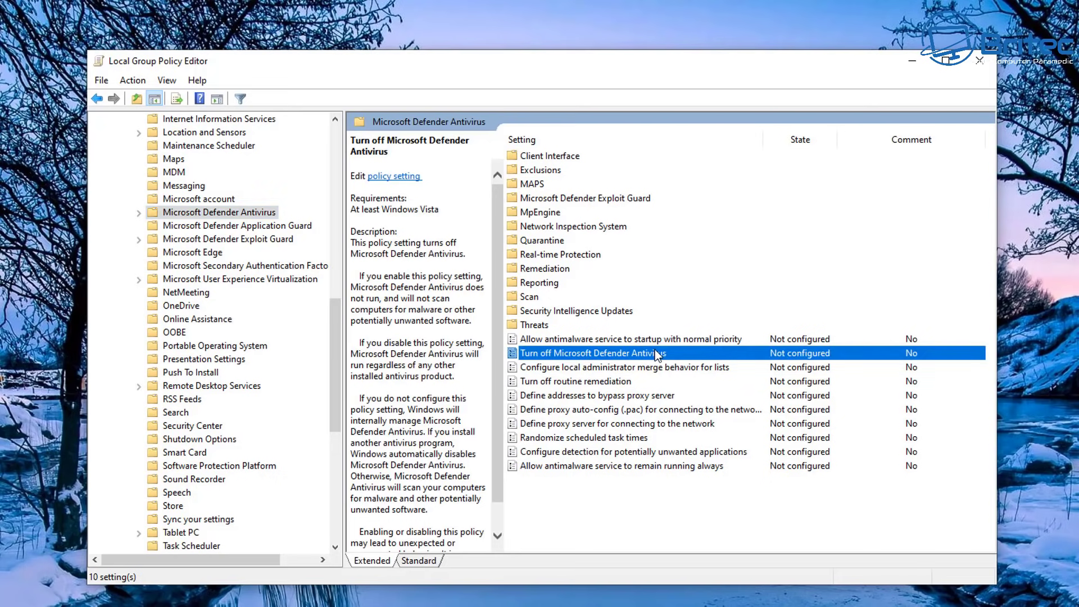
pyautogui.doubleClick(626, 353)
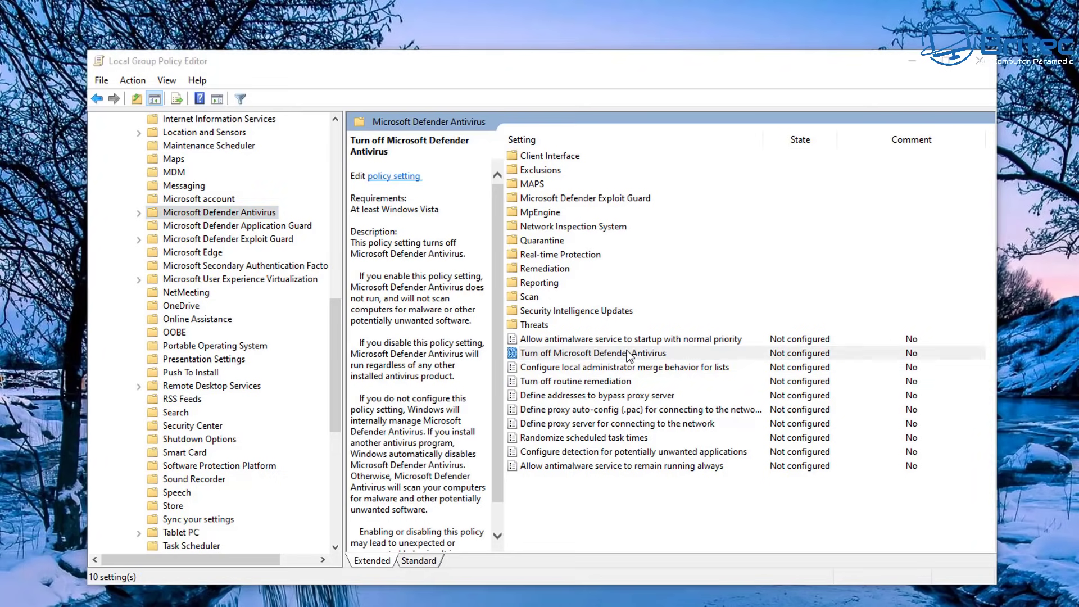
pyautogui.moveTo(322, 68); pyautogui.dragTo(687, 119)
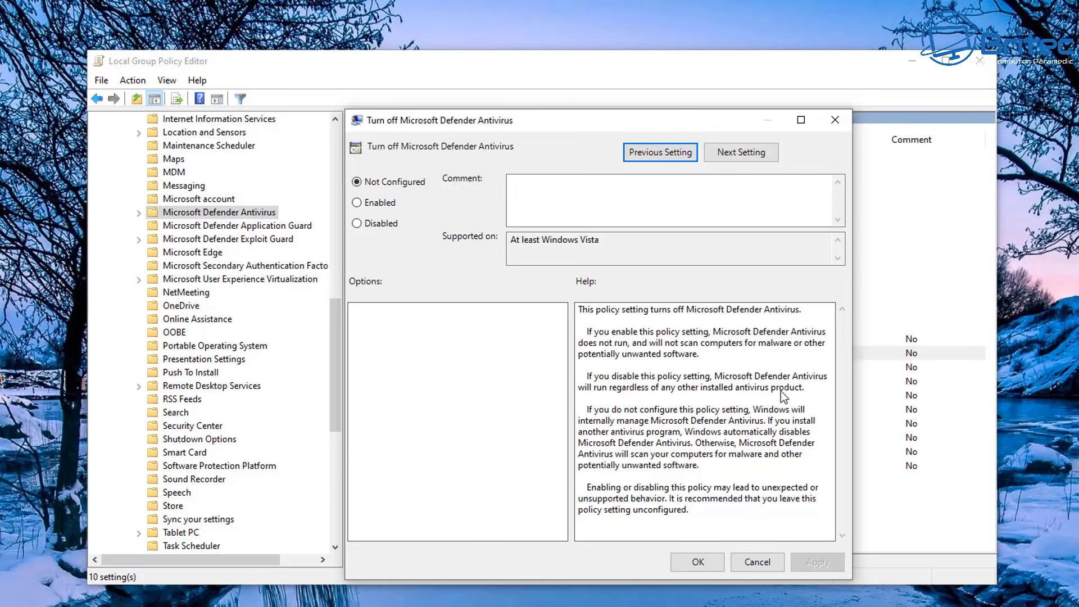
pyautogui.click(357, 204)
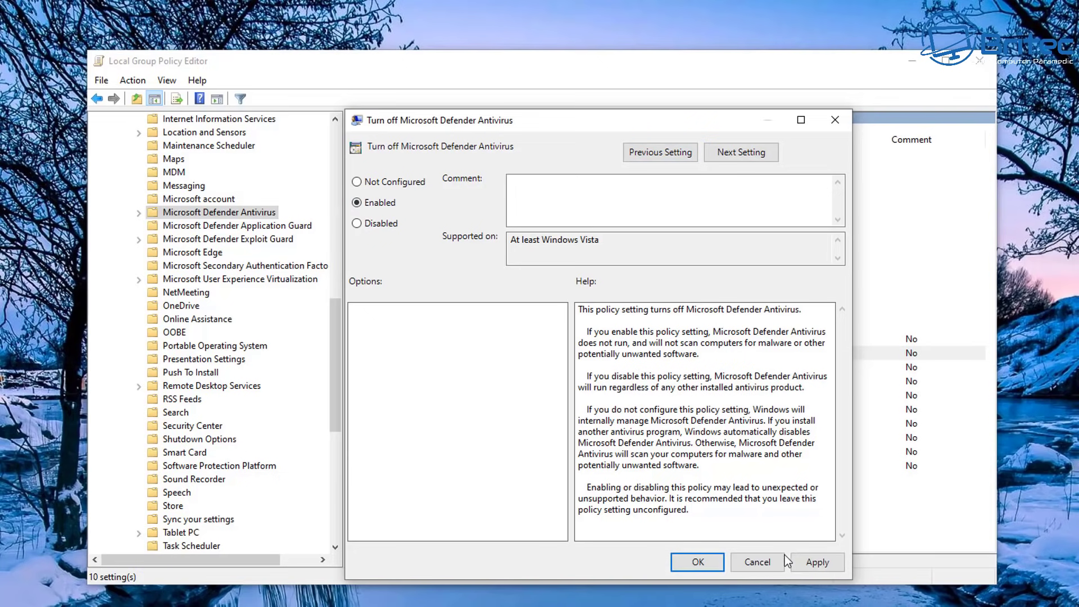
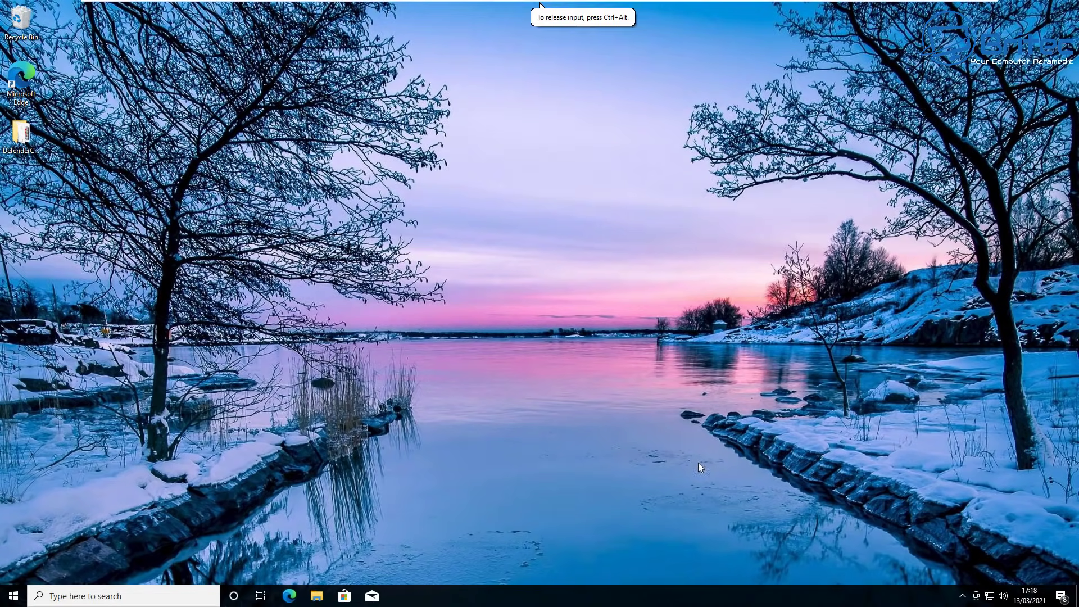
# Confirm Virus & threat protection shows no active antivirus provider, then close Windows Security.
pyautogui.click(13, 594)
pyautogui.click(13, 545)
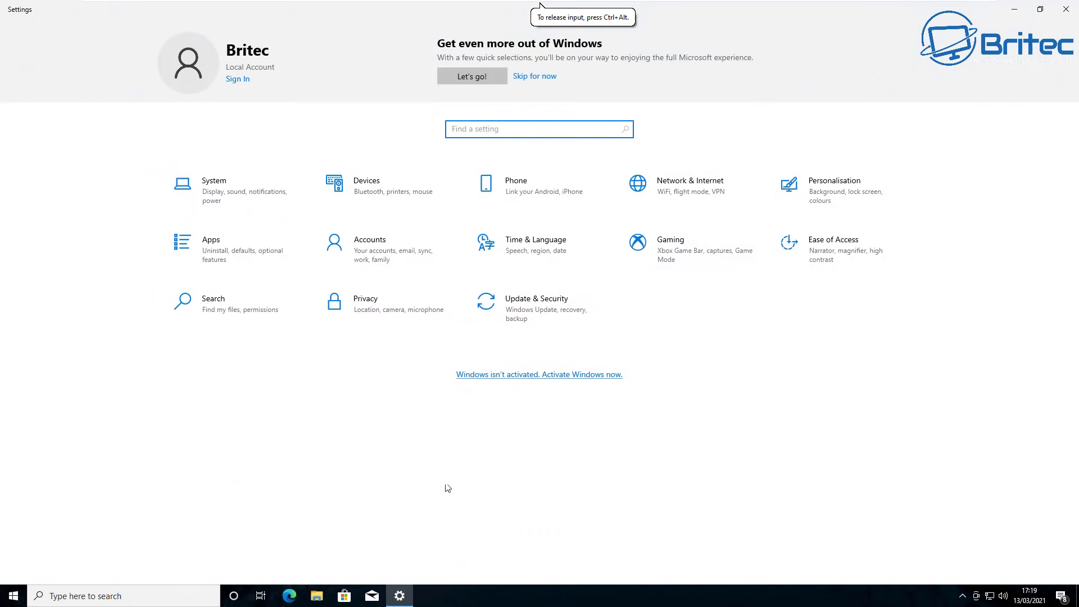
pyautogui.click(524, 318)
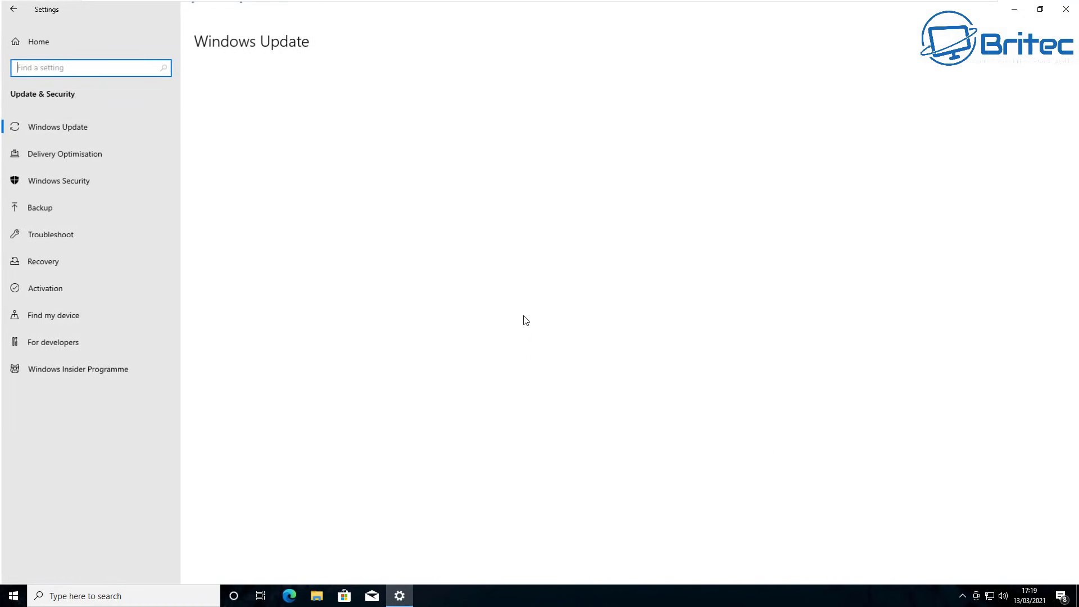
pyautogui.click(55, 181)
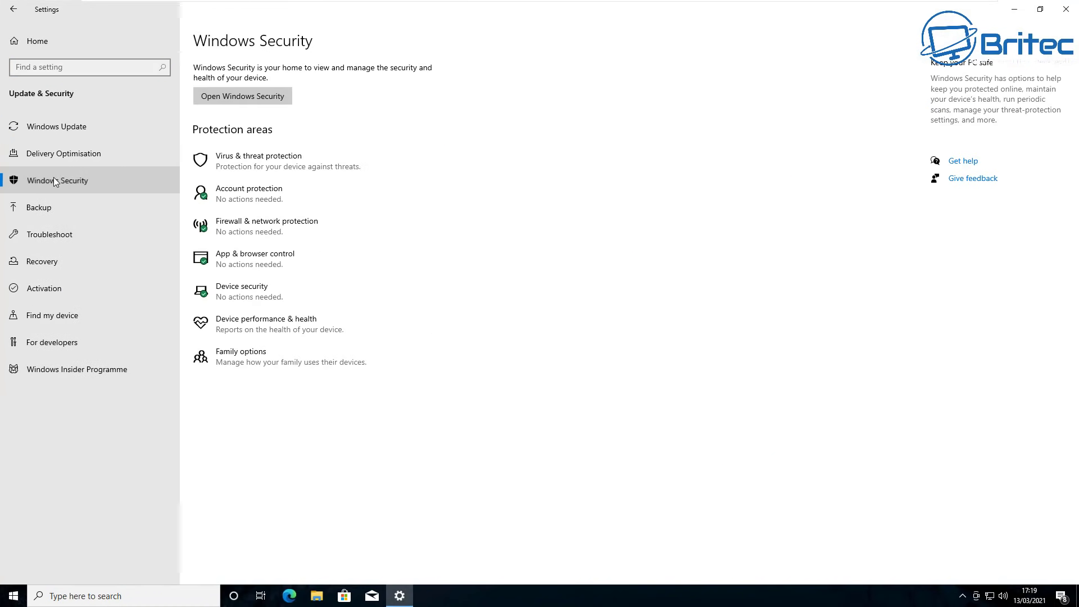
pyautogui.click(288, 177)
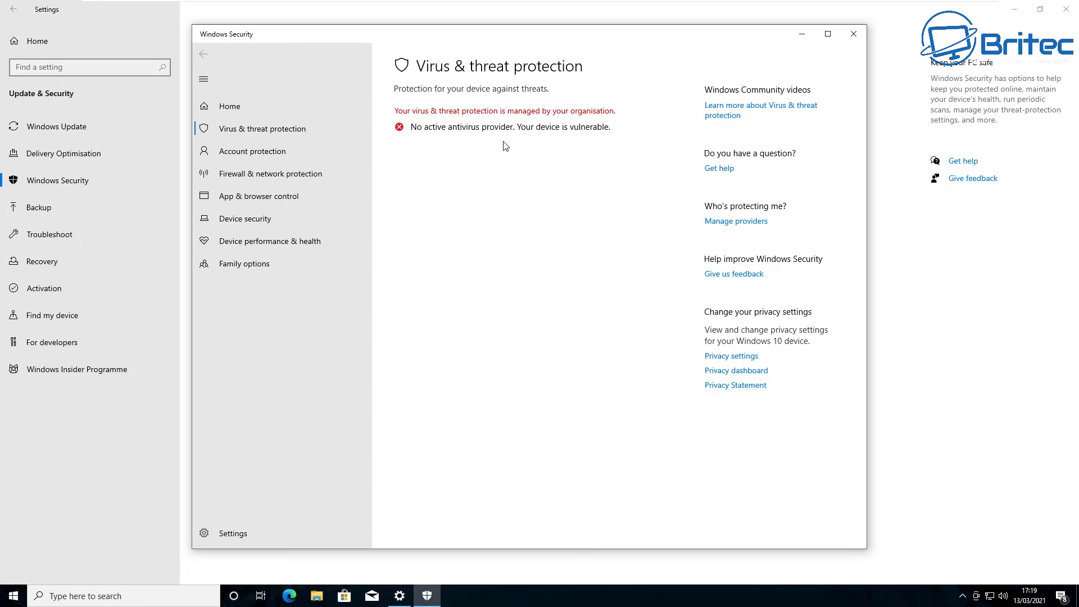
pyautogui.click(854, 35)
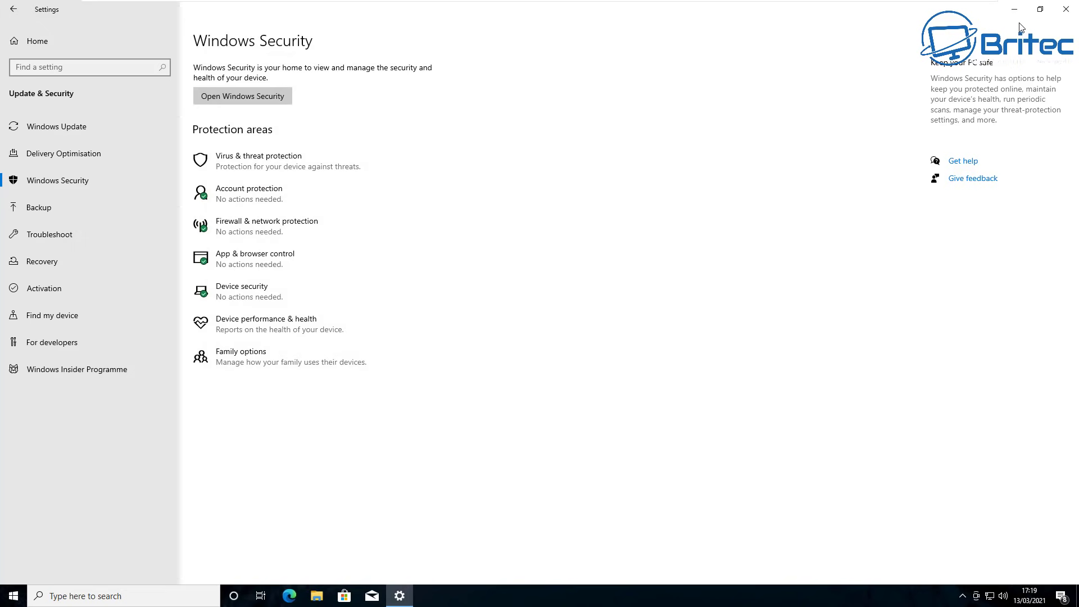
# Close Settings and launch Task Scheduler by searching for 'task'.
pyautogui.click(1065, 9)
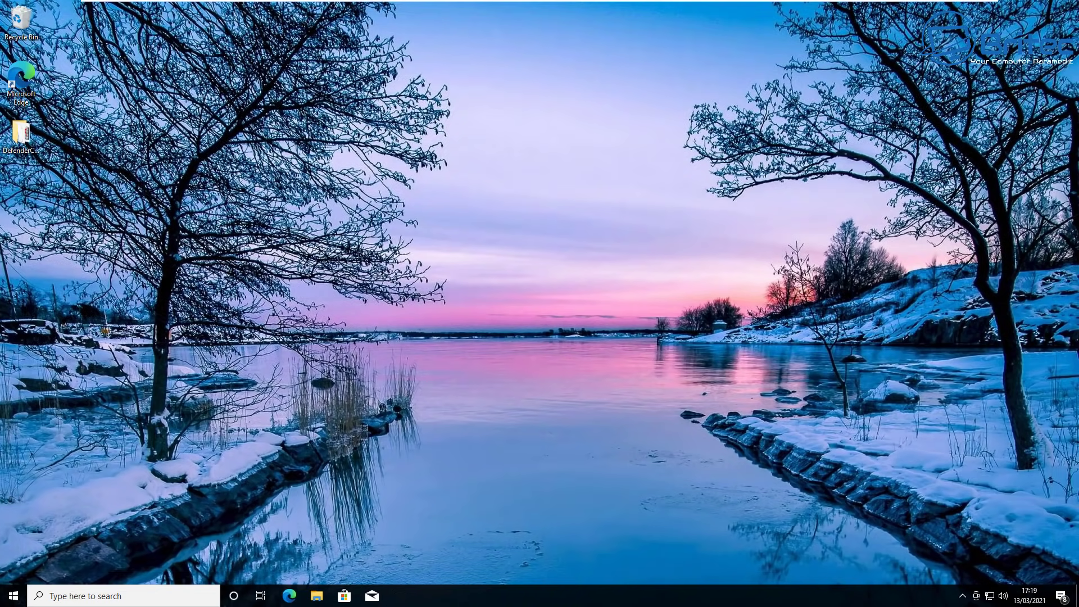
pyautogui.click(124, 597)
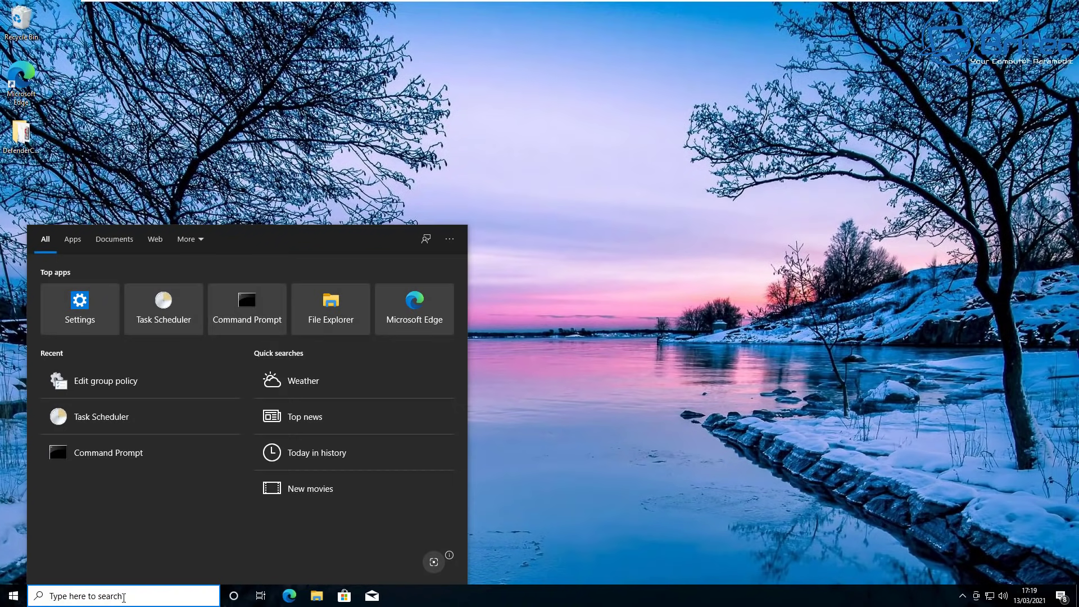
pyautogui.write('task')
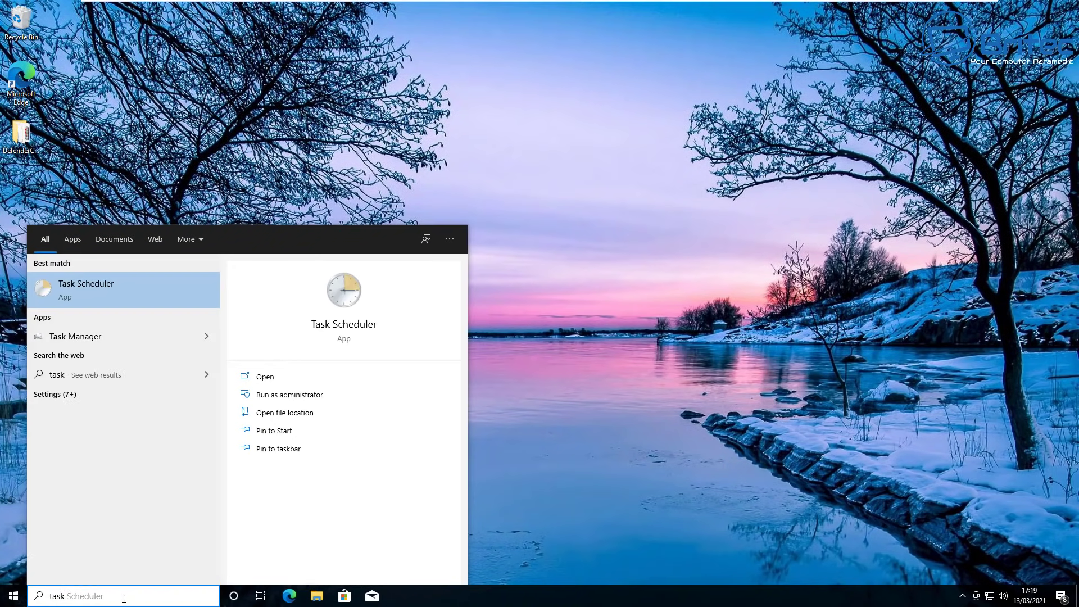
pyautogui.click(130, 281)
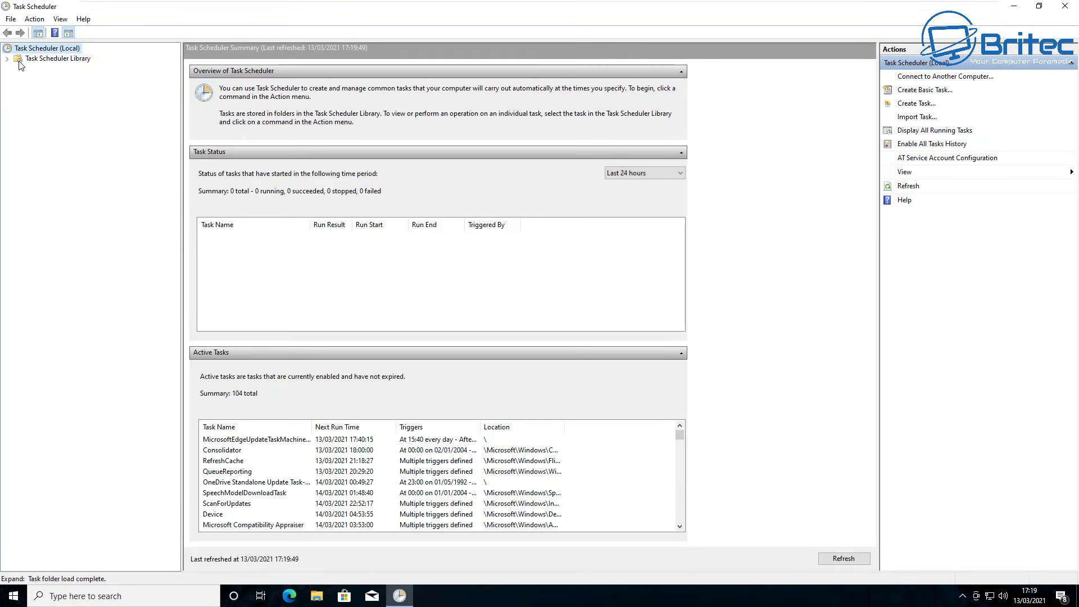
# Select the Windows Defender folder under Library > Microsoft > Windows and confirm it has no tasks.
pyautogui.click(20, 61)
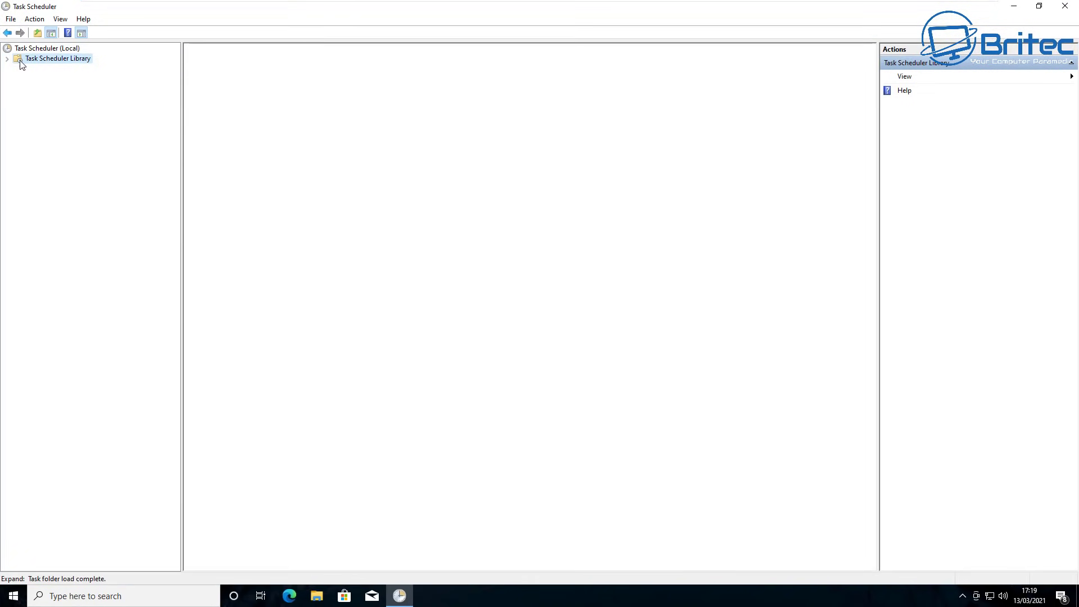
pyautogui.click(48, 70)
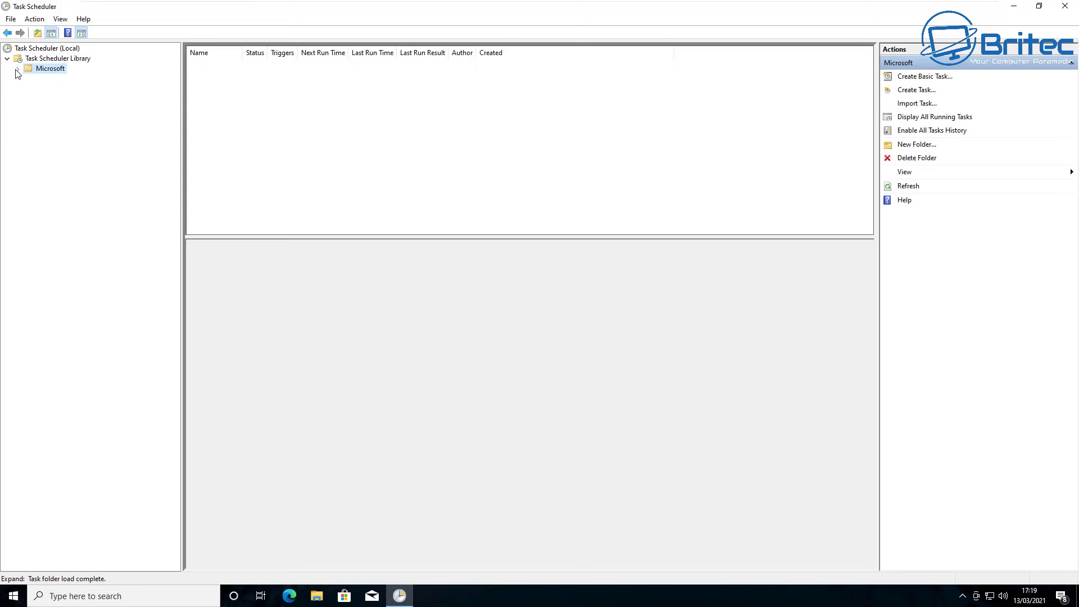
pyautogui.click(19, 68)
pyautogui.doubleClick(39, 89)
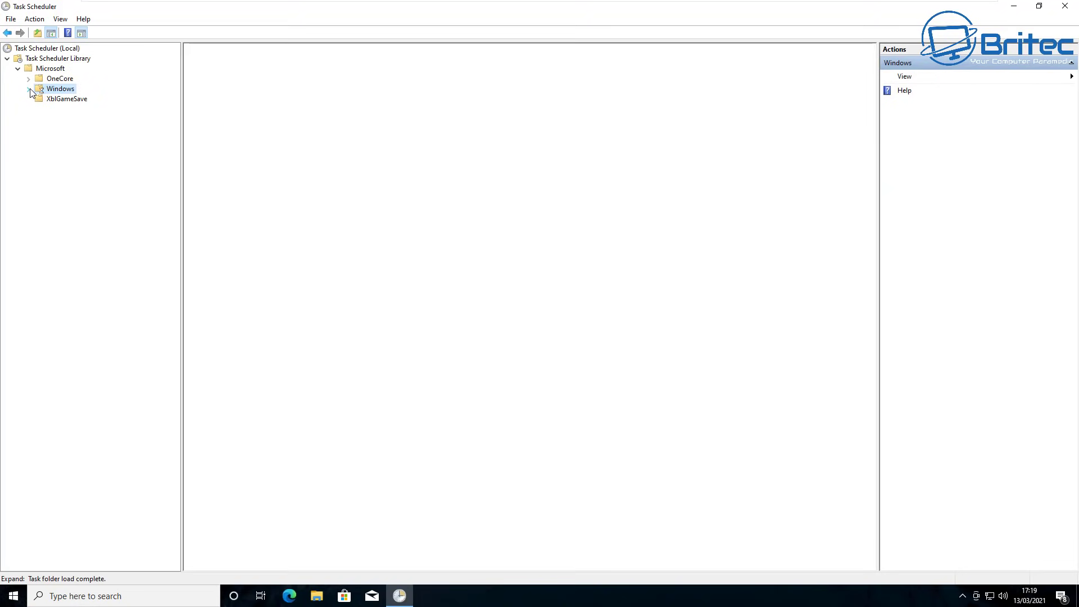
pyautogui.moveTo(177, 154); pyautogui.dragTo(176, 416)
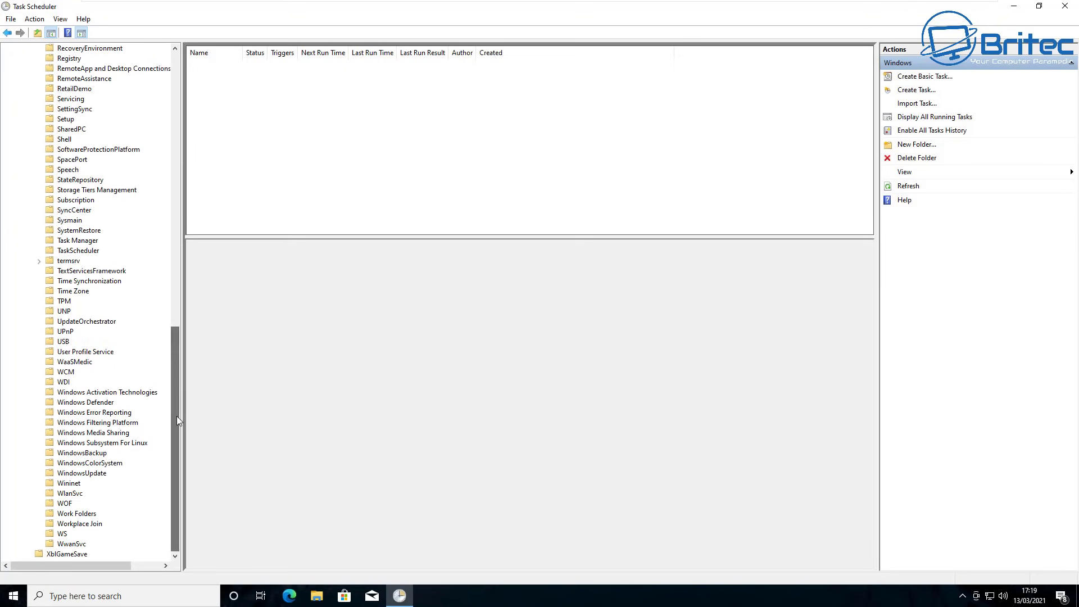
pyautogui.click(95, 405)
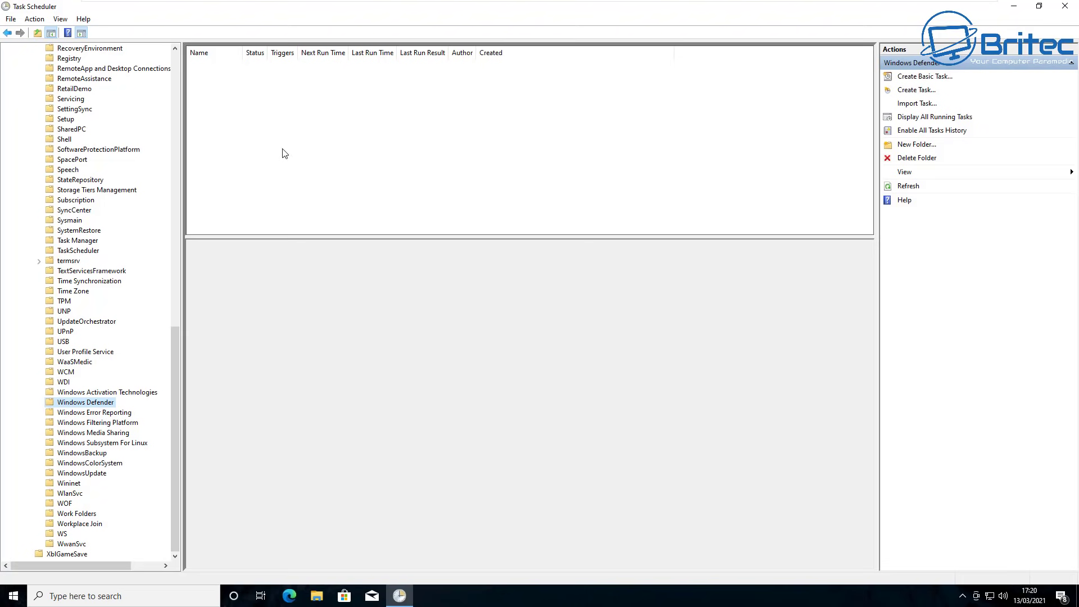
# Minimize Task Scheduler and launch the Local Group Policy Editor by searching 'gpedit'.
pyautogui.click(1014, 7)
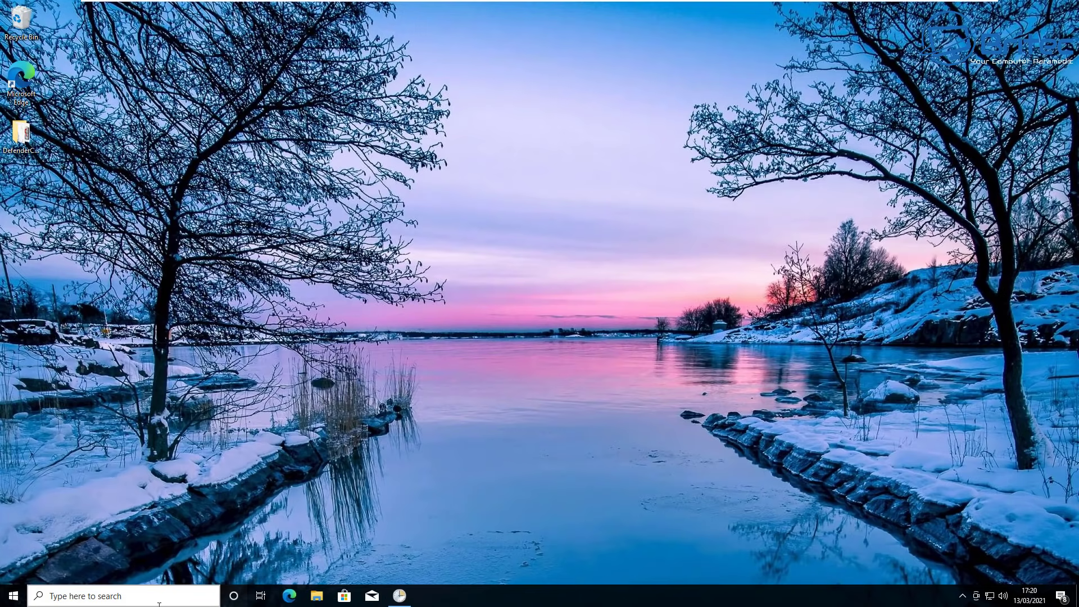
pyautogui.click(111, 598)
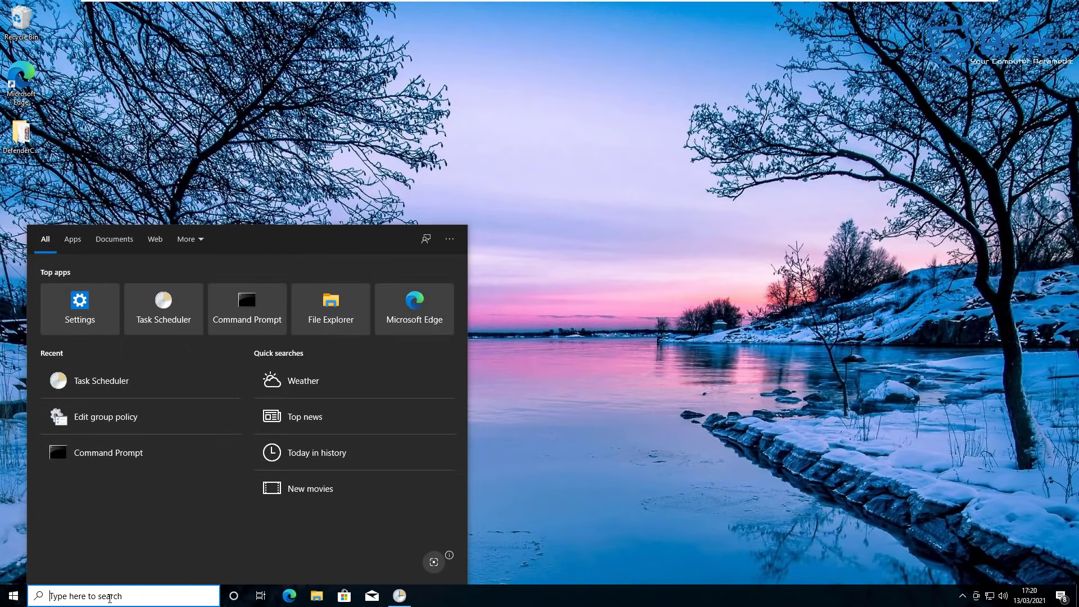
pyautogui.write('gpedit')
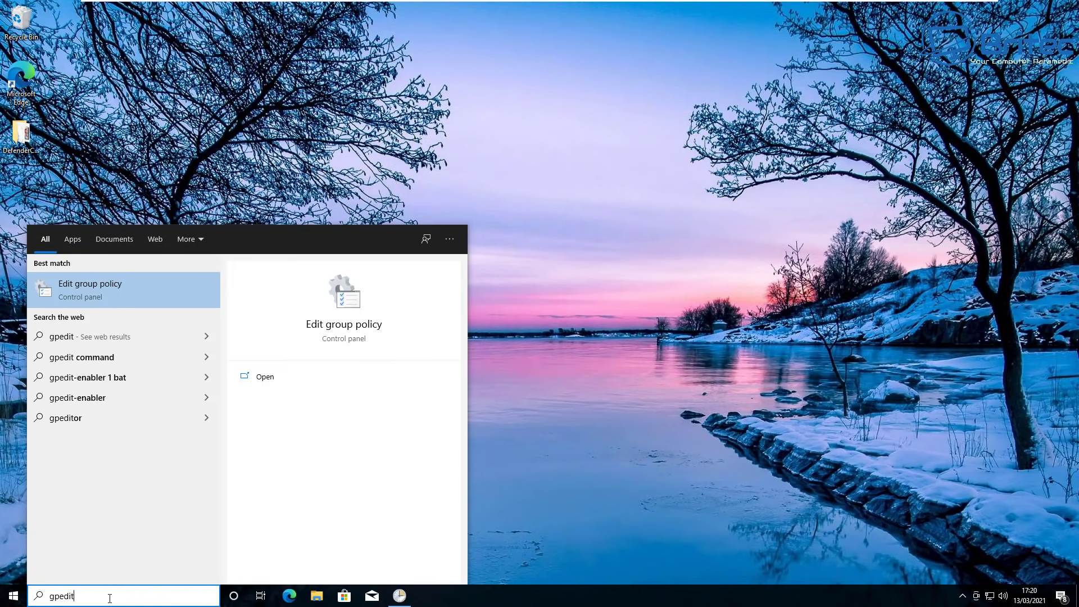
pyautogui.click(110, 281)
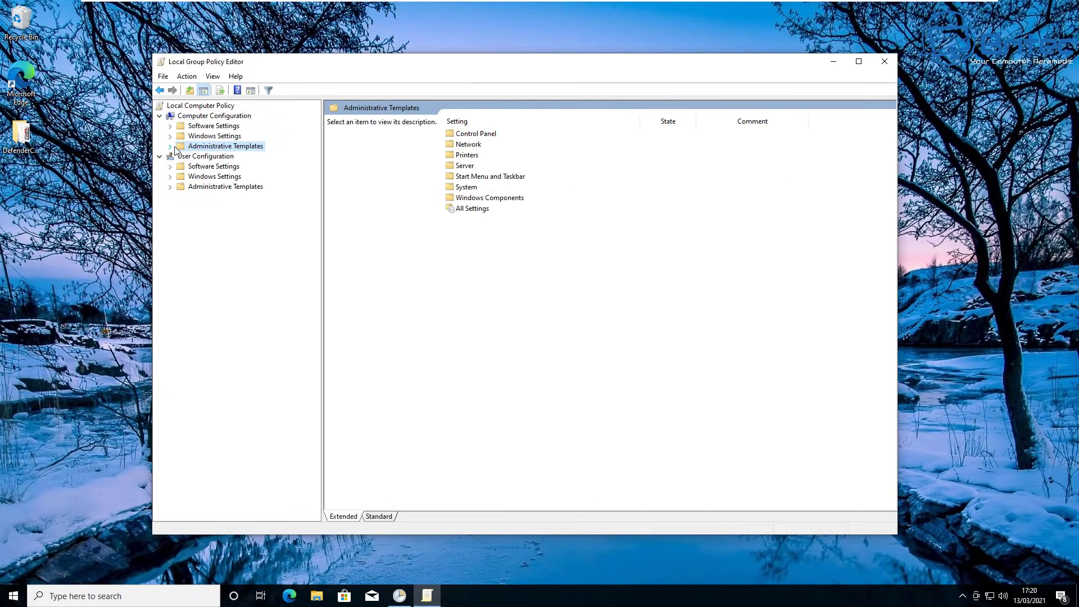
# Open 'Turn off Microsoft Defender Antivirus' under Windows Components > Microsoft Defender Antivirus and confirm it's Enabled.
pyautogui.click(169, 146)
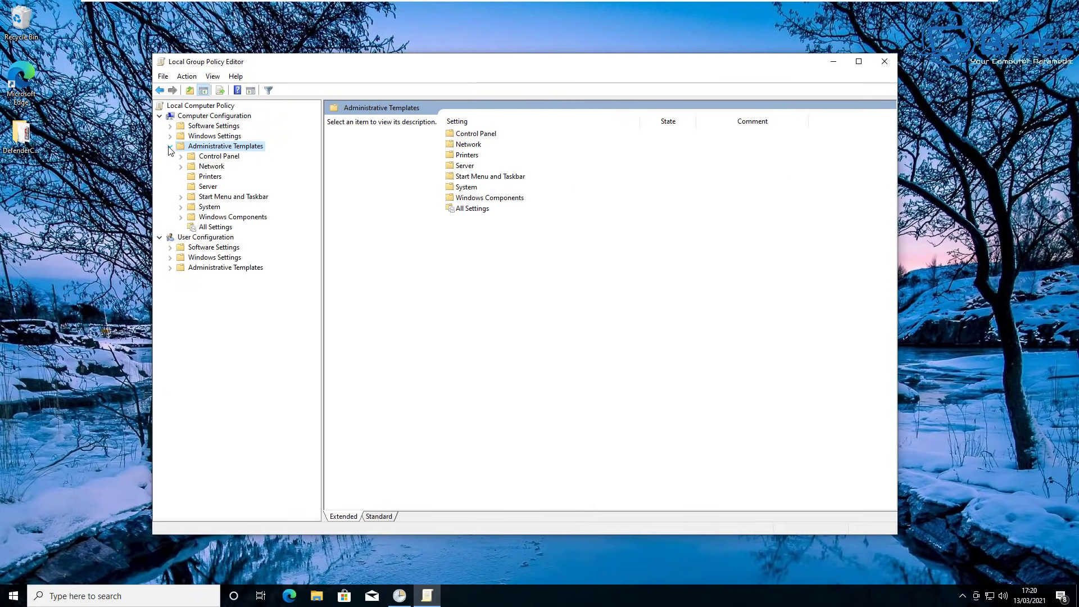
pyautogui.click(233, 217)
pyautogui.click(180, 217)
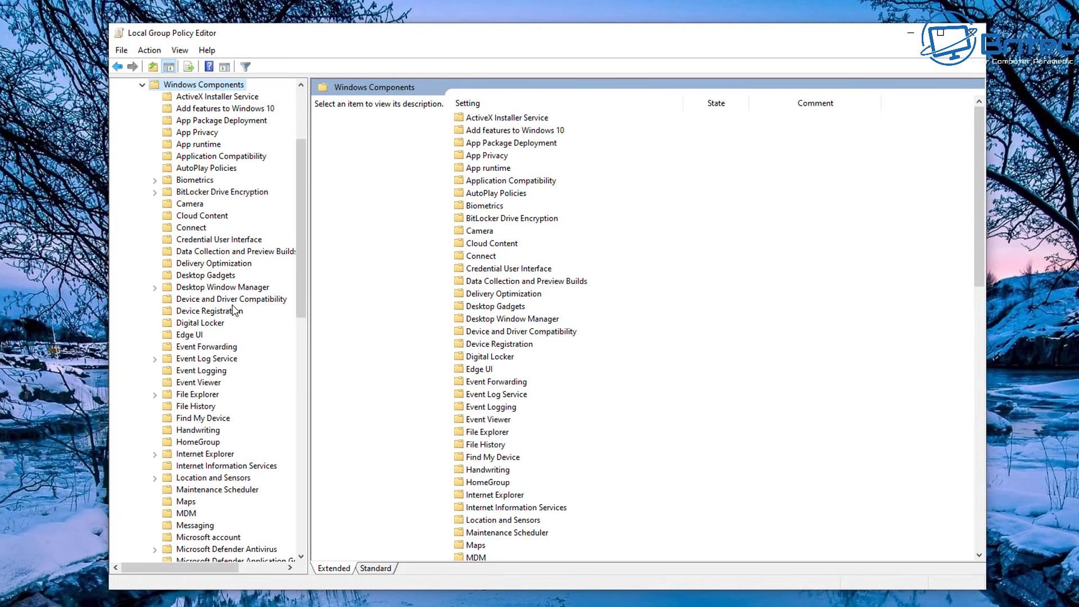
pyautogui.scroll(-6, 232, 305)
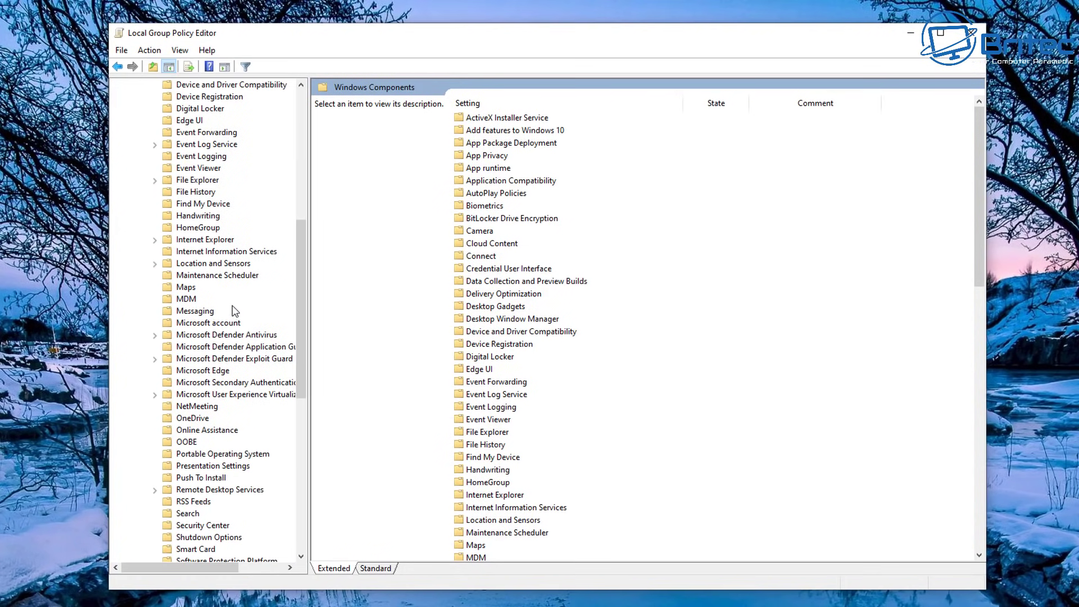
pyautogui.click(222, 335)
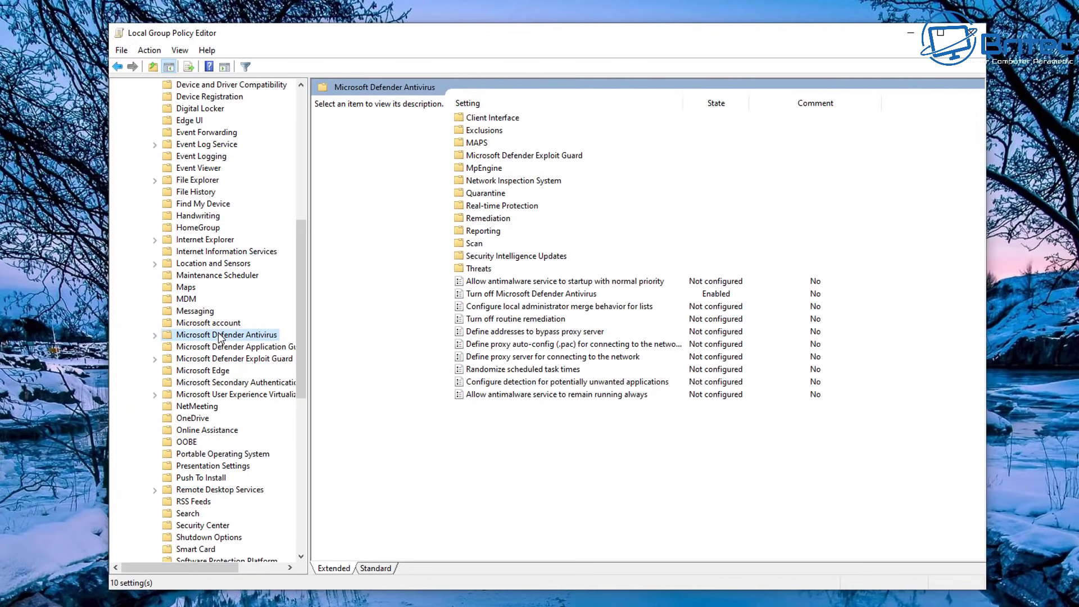
pyautogui.doubleClick(538, 294)
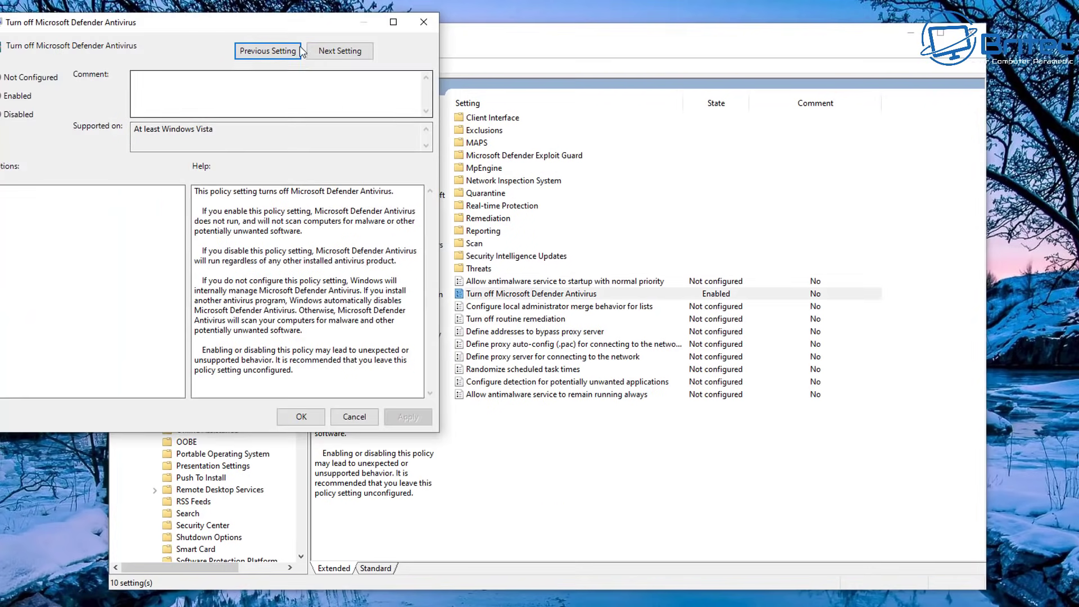
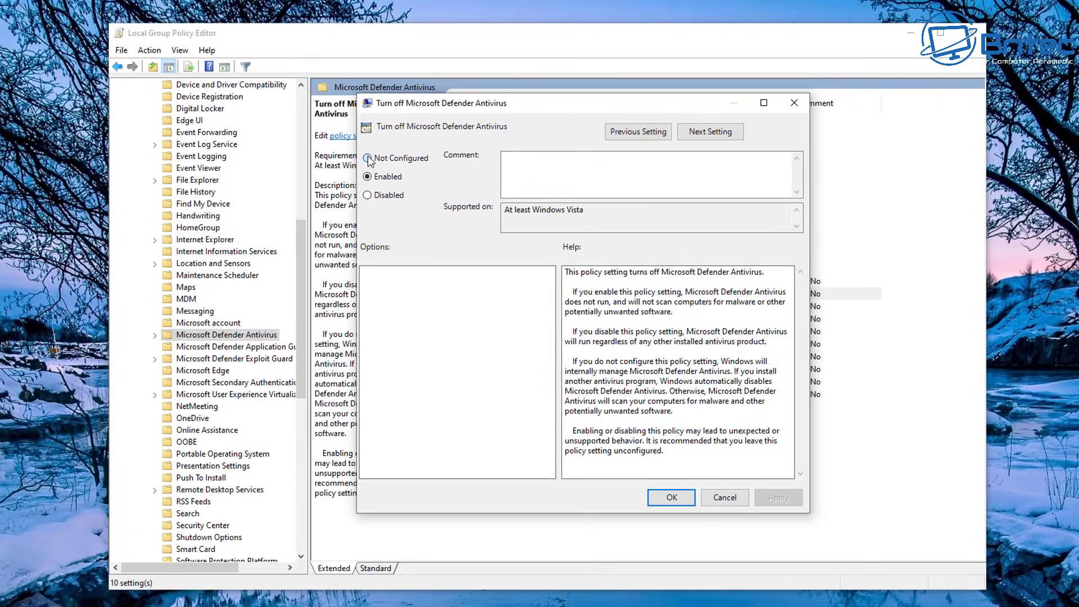
# Apply Not Configured to the 'Turn off Microsoft Defender Antivirus' policy and close the Group Policy Editor.
pyautogui.click(777, 499)
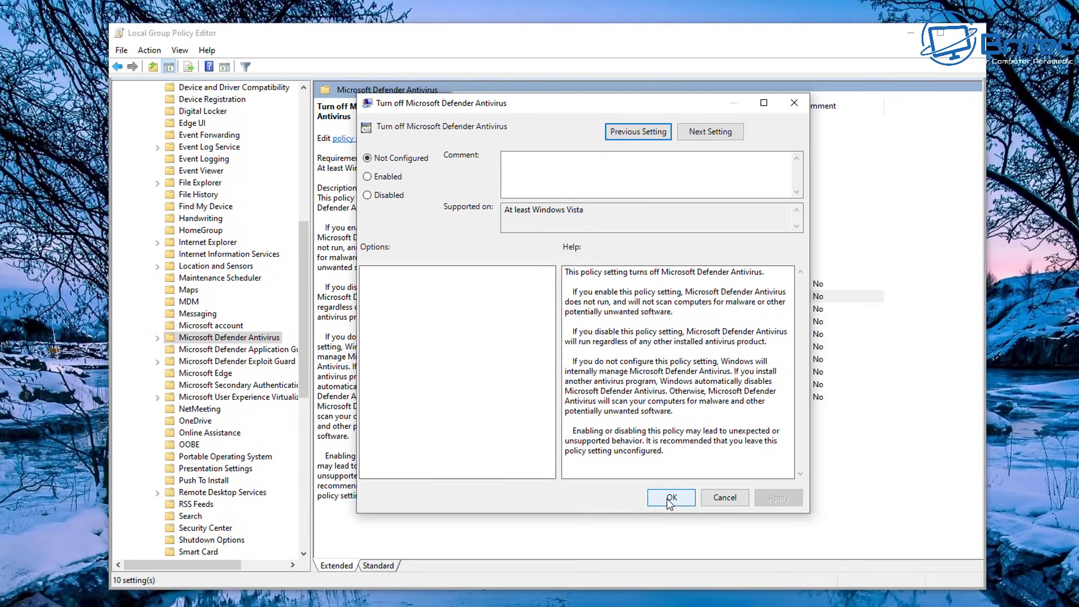
pyautogui.click(670, 498)
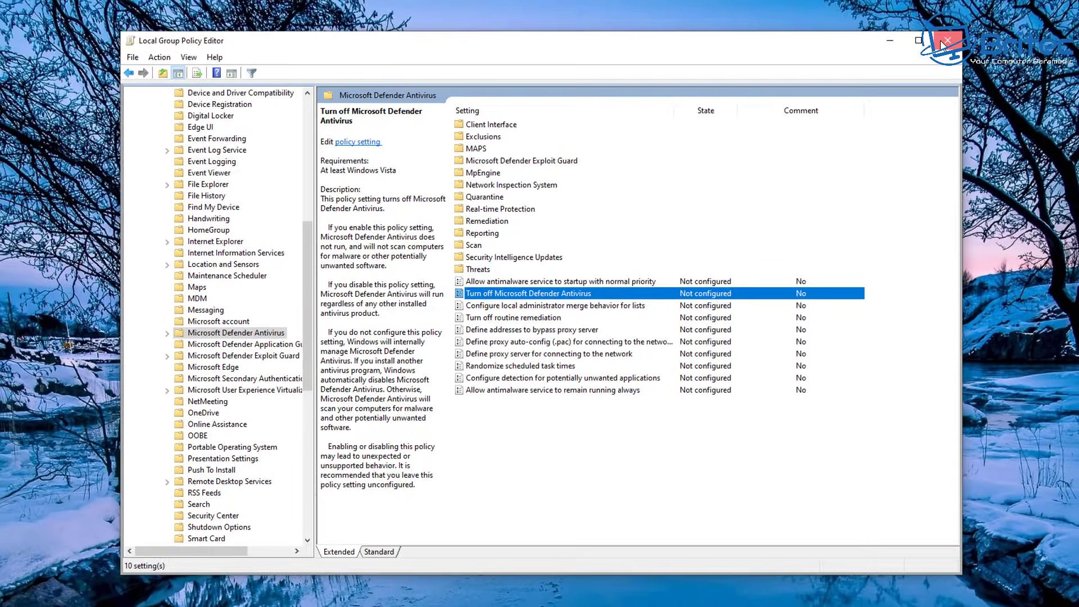
pyautogui.click(962, 39)
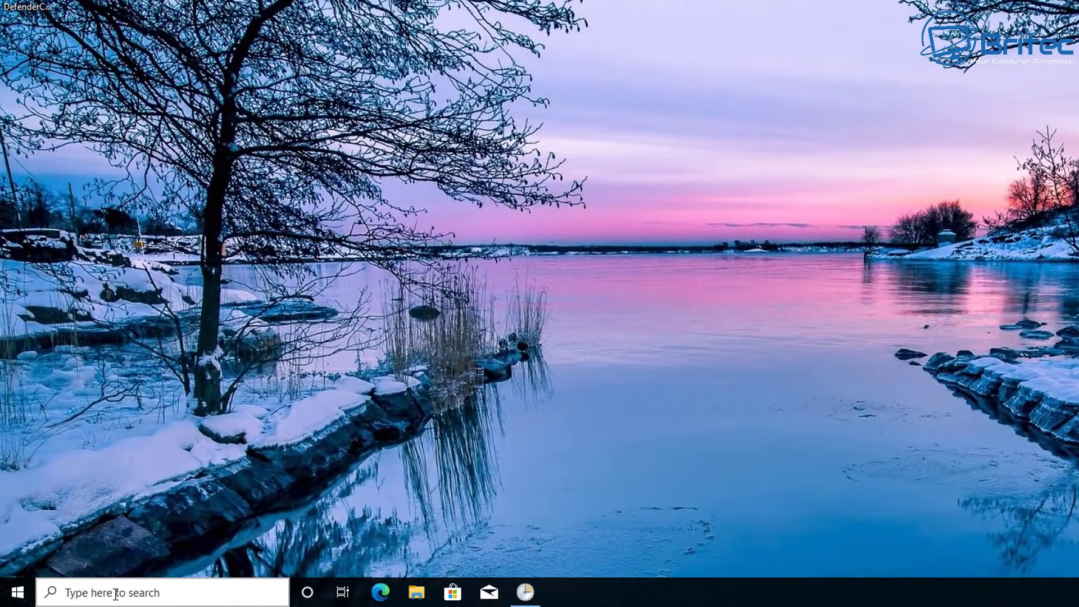
# Run gpupdate from an administrator Command Prompt to refresh group policy.
pyautogui.click(89, 598)
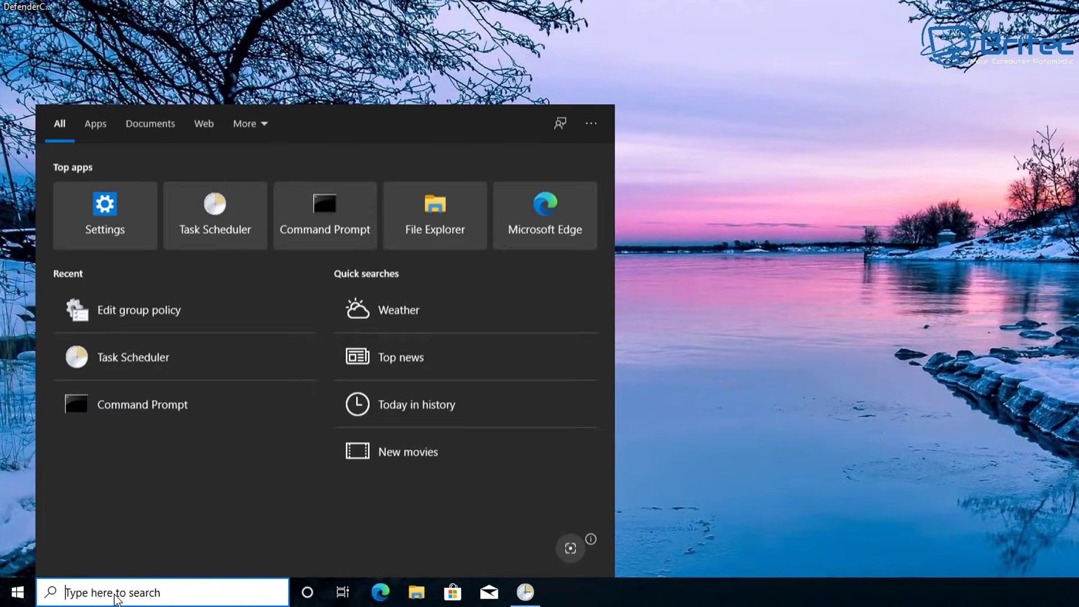
pyautogui.write('cmd')
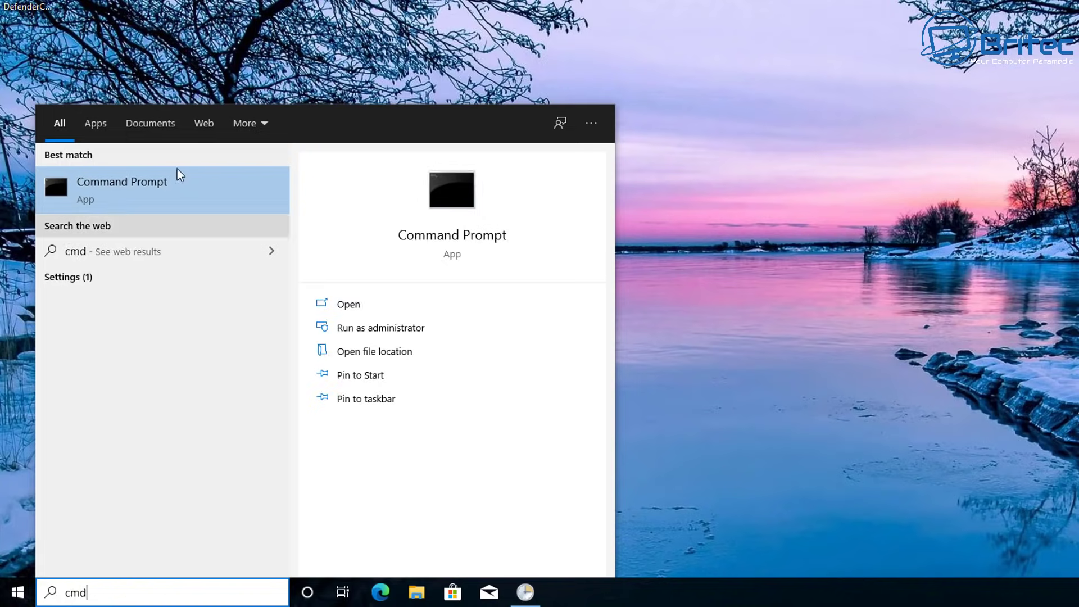
pyautogui.click(378, 326)
pyautogui.click(653, 302)
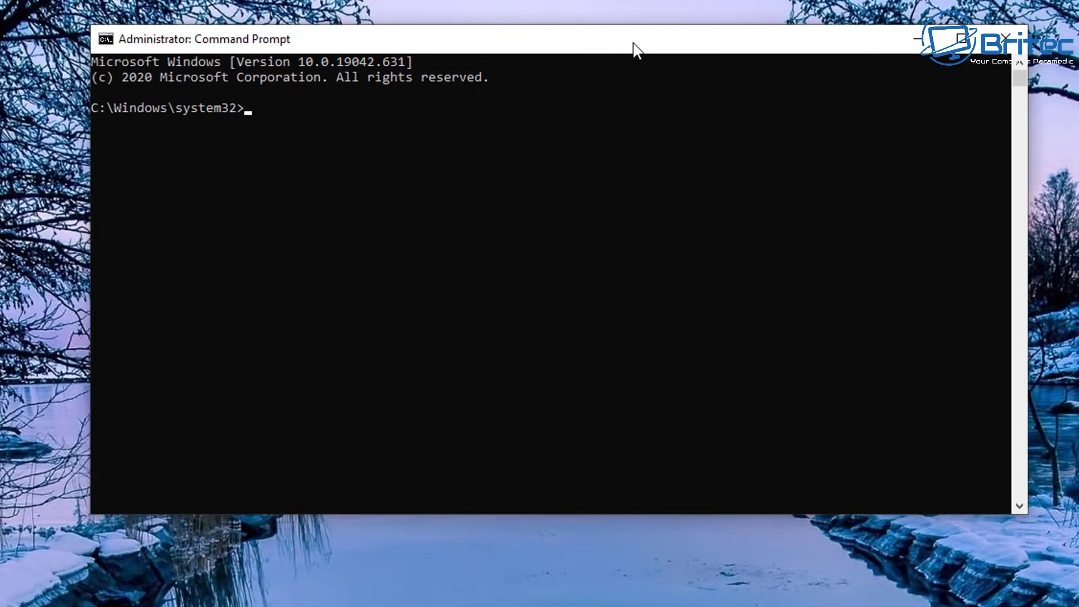
pyautogui.write('gpupdate')
pyautogui.press('Return')
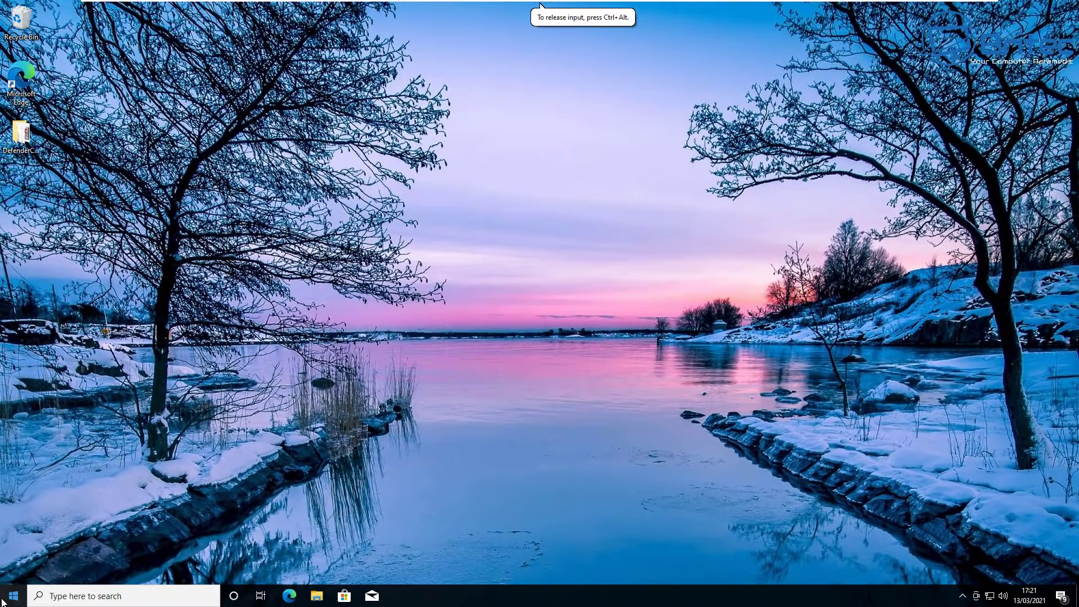
# Restart the stopped threat service from Virus & threat protection in Windows Security.
pyautogui.click(4, 600)
pyautogui.click(15, 547)
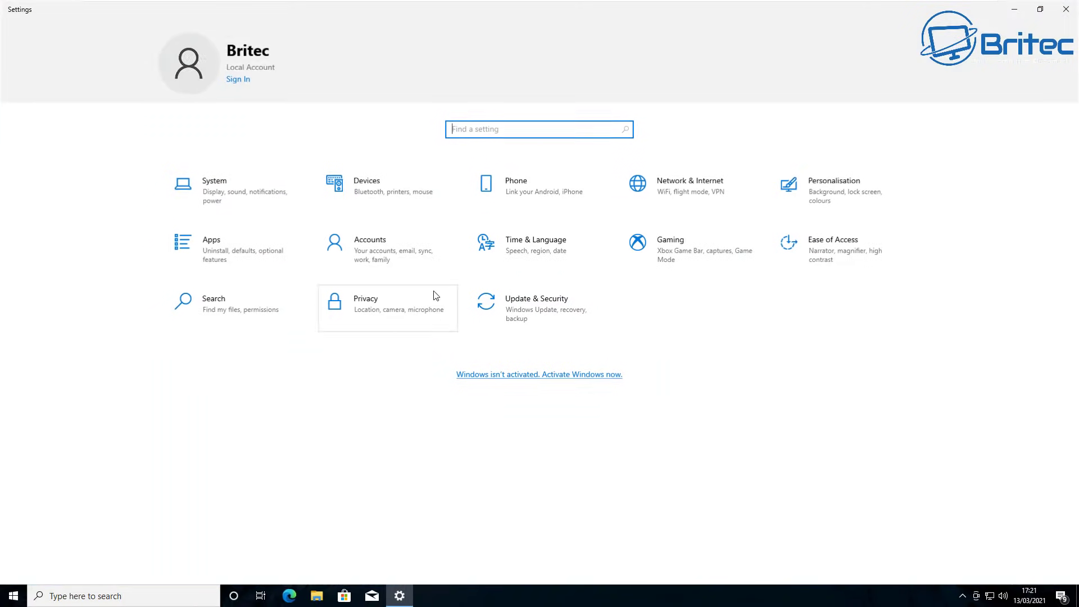
pyautogui.click(542, 309)
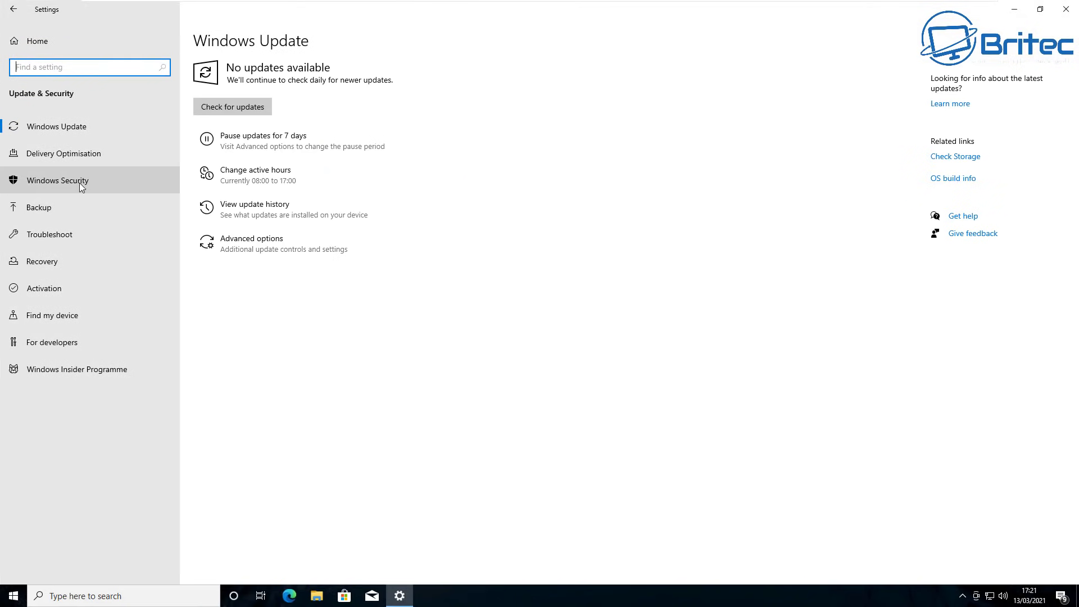
pyautogui.click(56, 187)
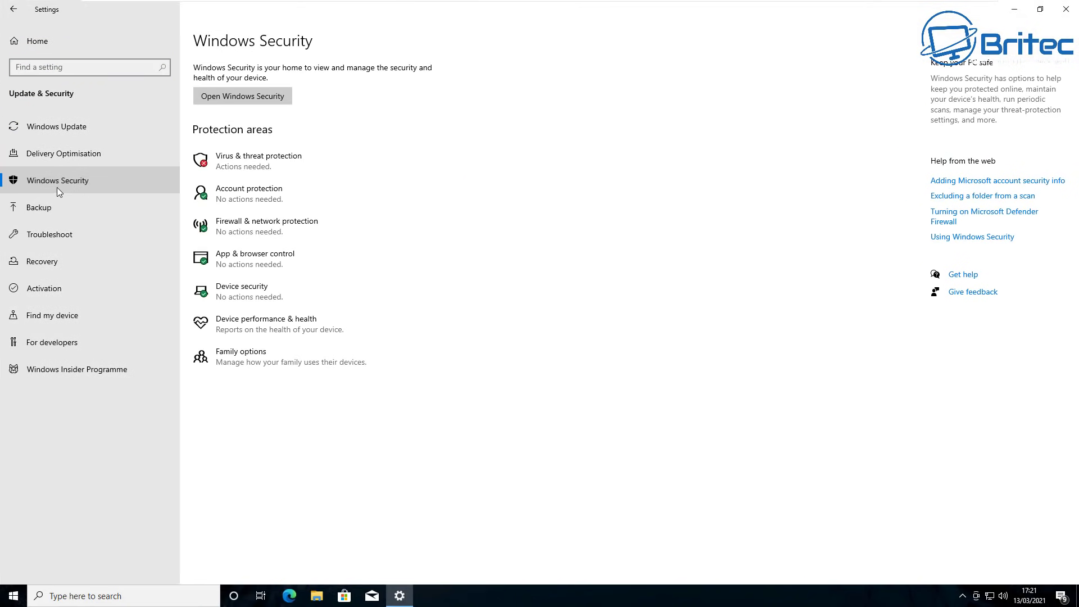
pyautogui.click(231, 163)
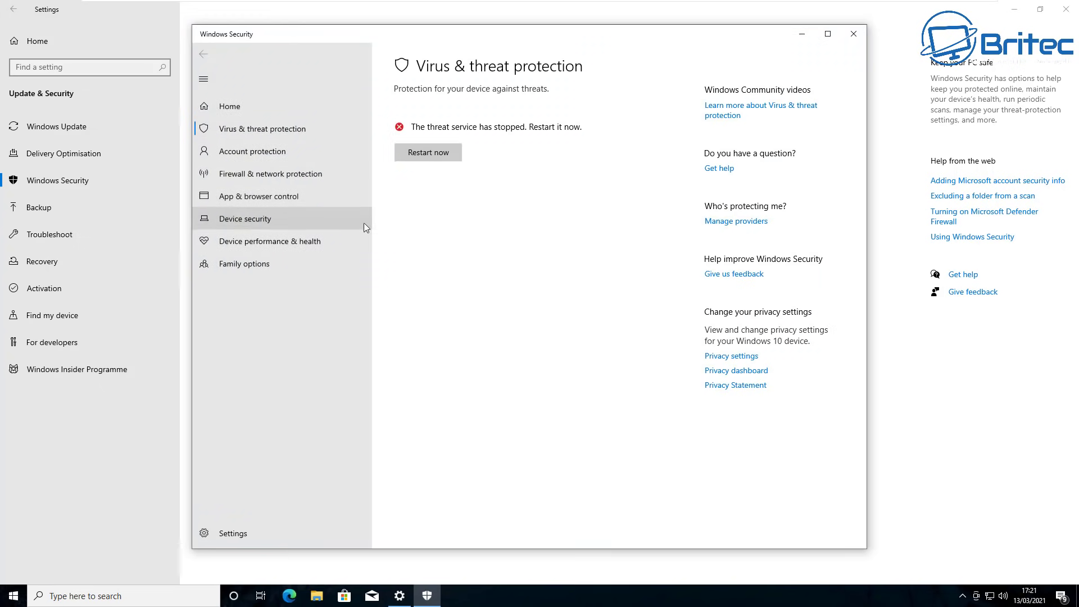
pyautogui.click(417, 155)
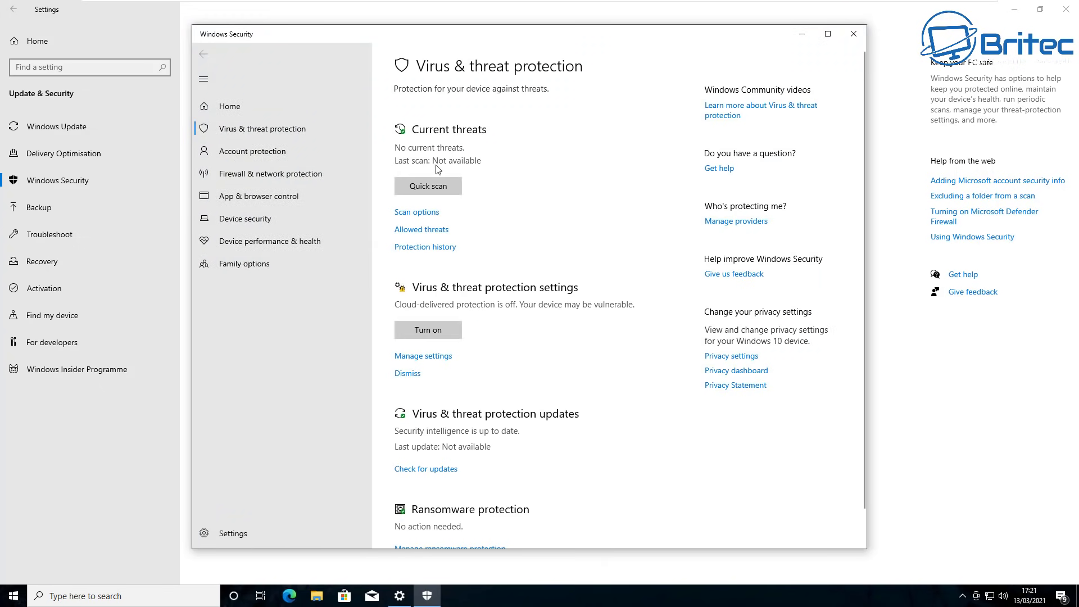
# Turn on cloud-delivered protection, automatic sample submission and Tamper Protection.
pyautogui.click(422, 357)
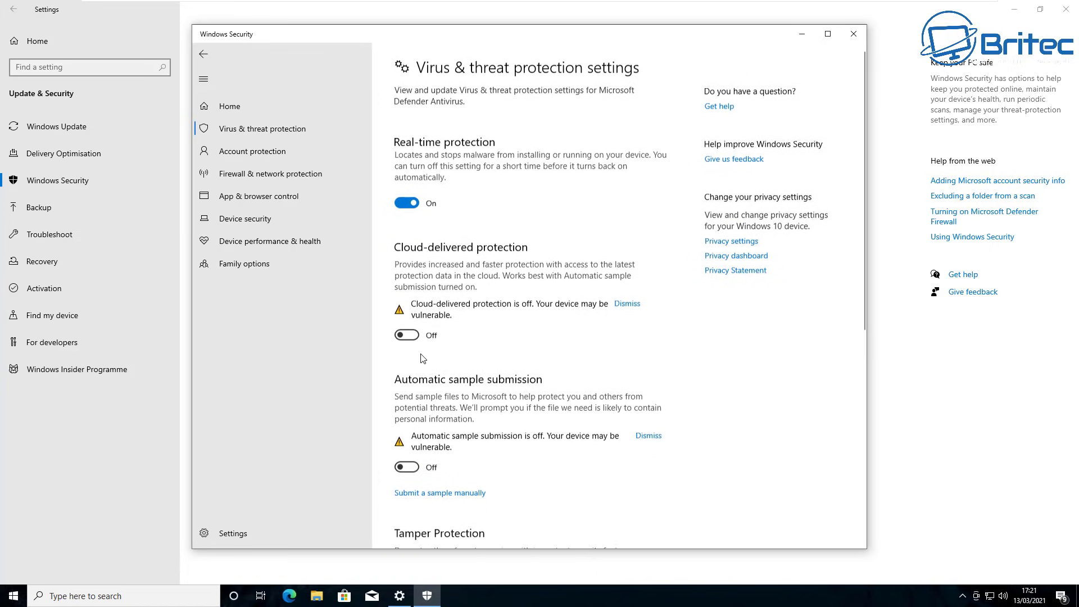
pyautogui.click(408, 338)
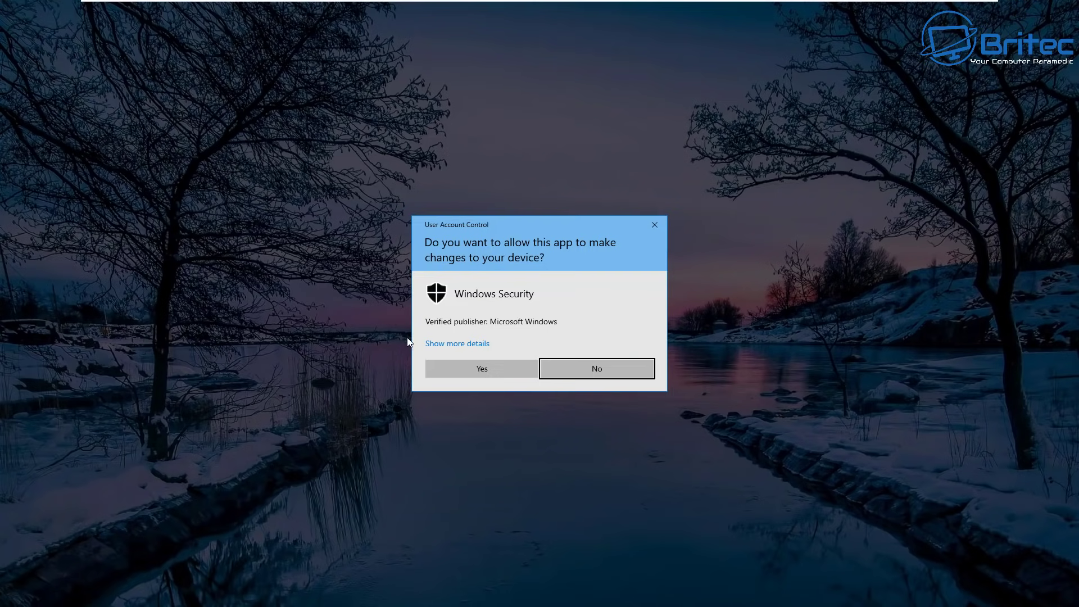
pyautogui.click(481, 368)
pyautogui.click(407, 445)
pyautogui.click(406, 540)
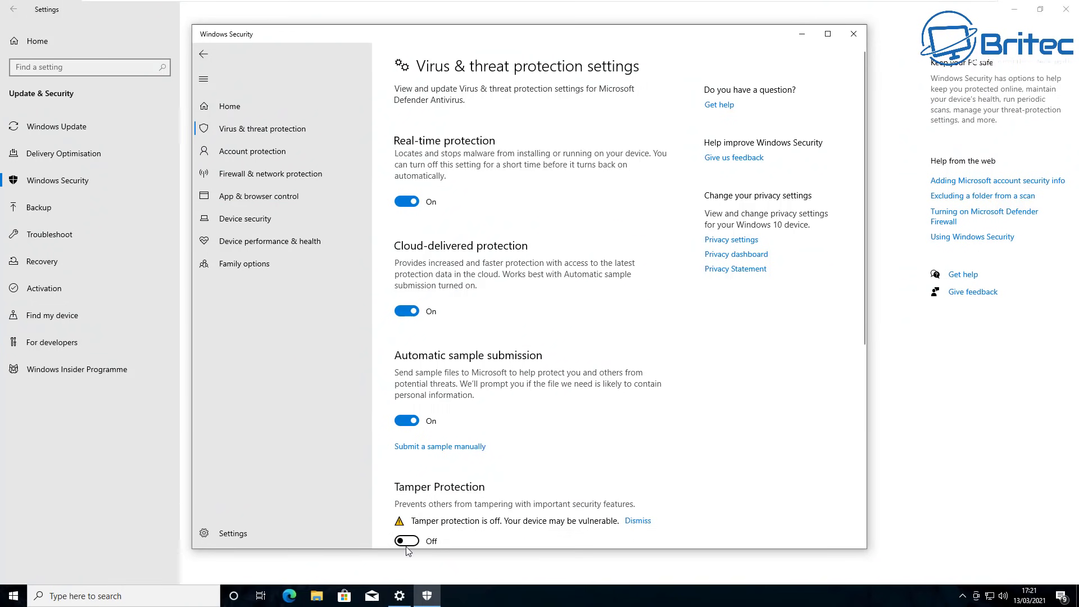
pyautogui.scroll(-4, 677, 522)
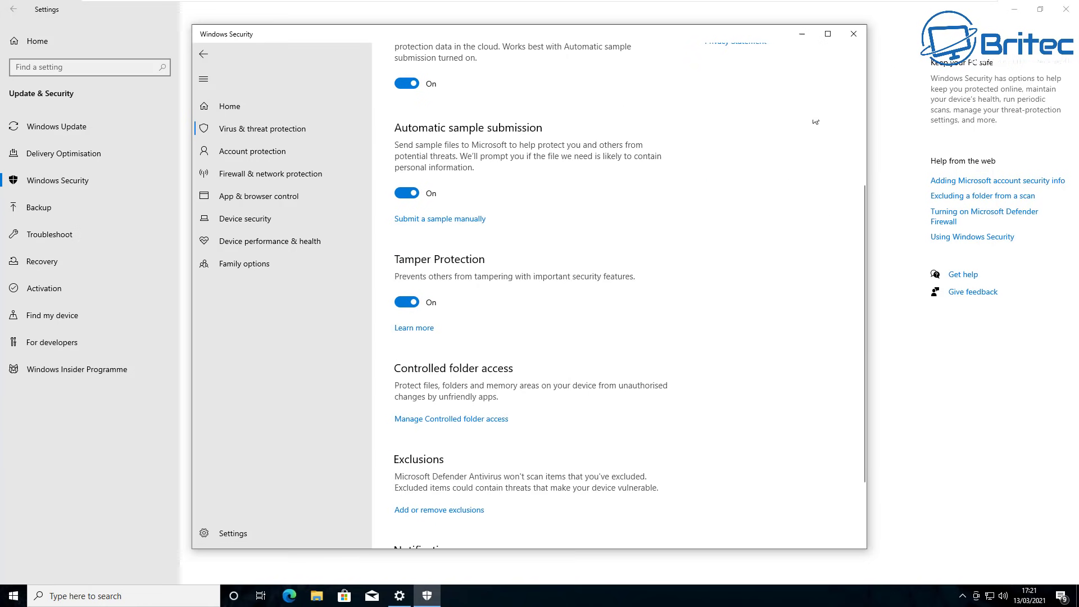
# Reopen Virus & threat protection to verify its status, then close Windows Security.
pyautogui.click(852, 35)
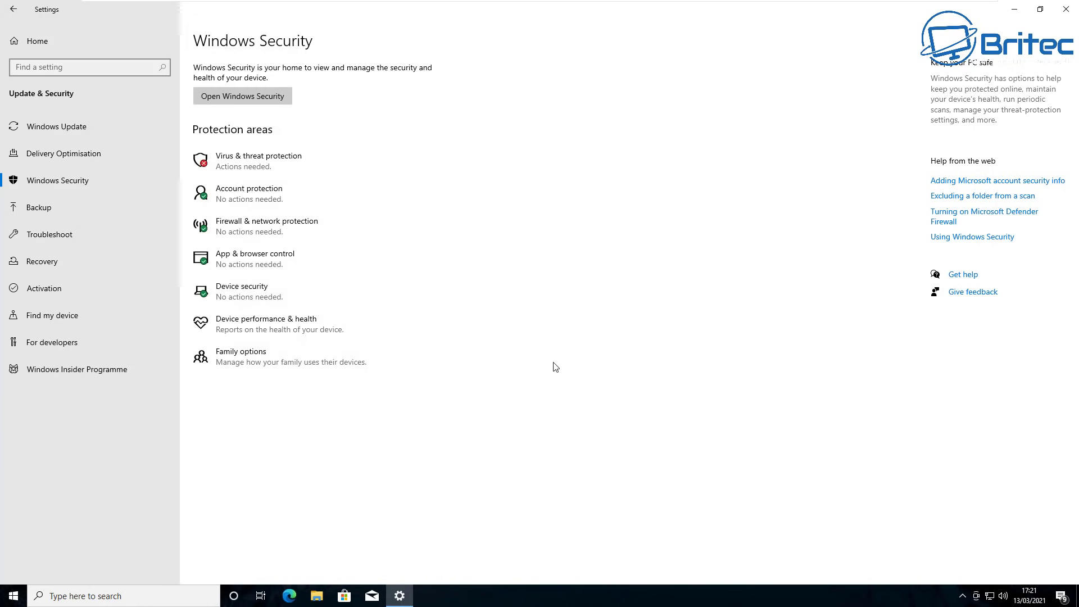
pyautogui.click(254, 175)
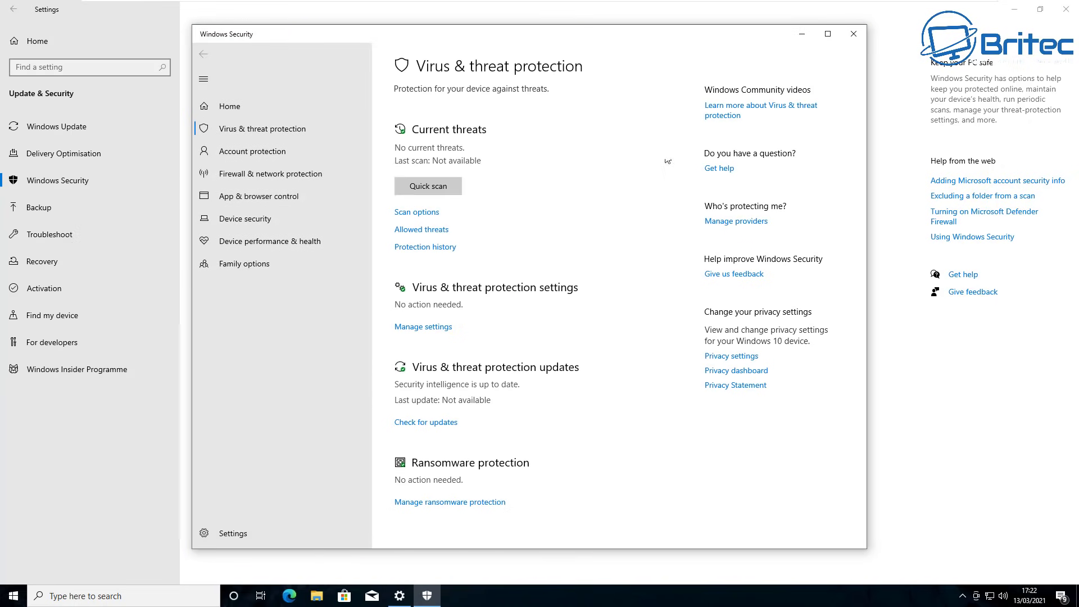
pyautogui.click(853, 34)
# Close Settings, restart Windows from the Start menu's Power options and return to the Start menu after boot.
pyautogui.click(1066, 9)
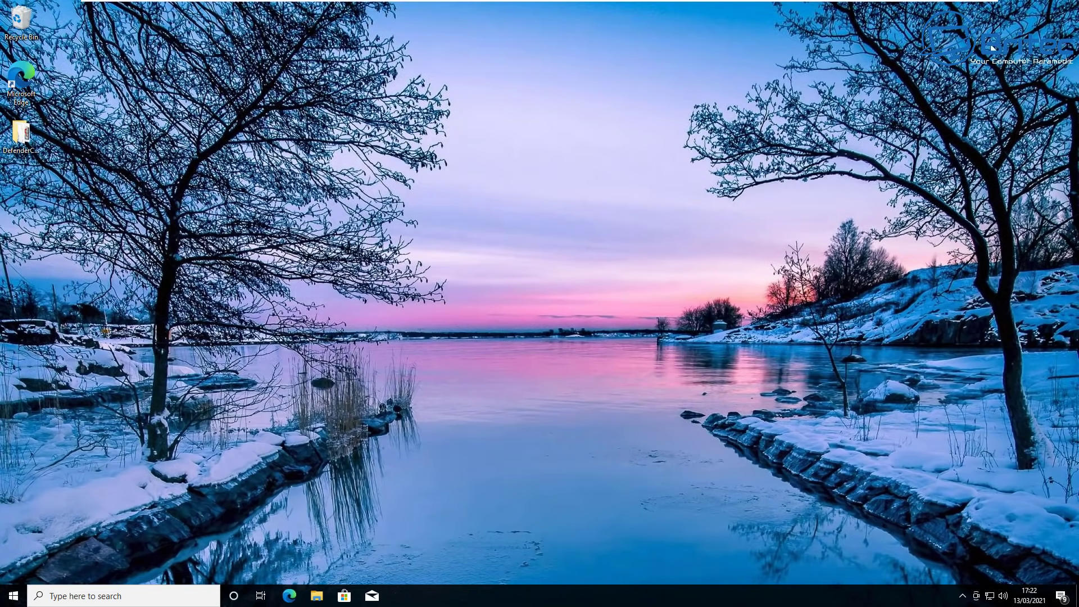
pyautogui.click(13, 595)
pyautogui.click(14, 568)
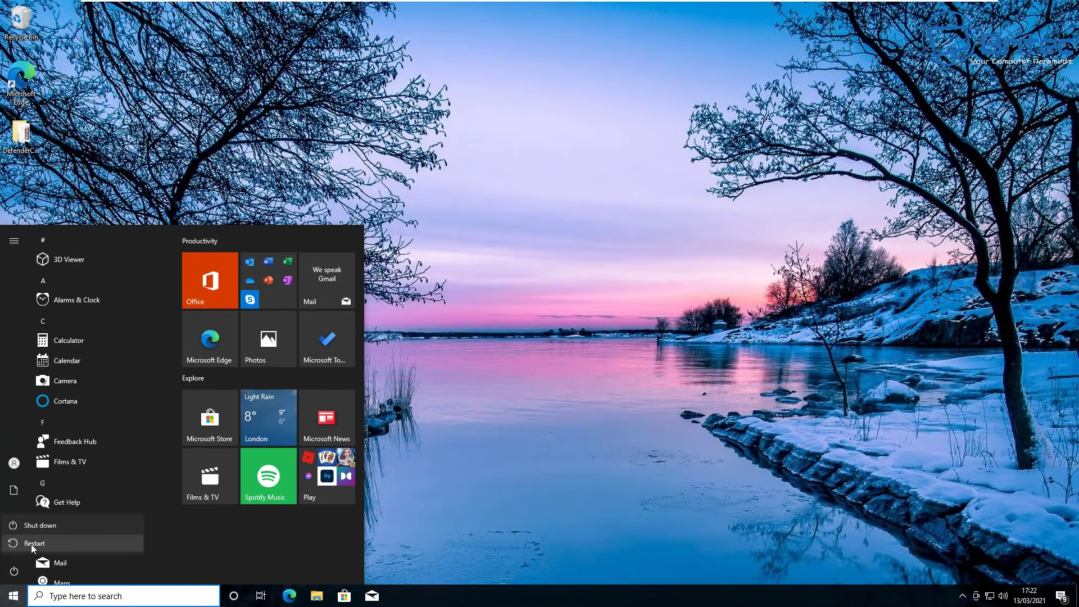
pyautogui.click(34, 545)
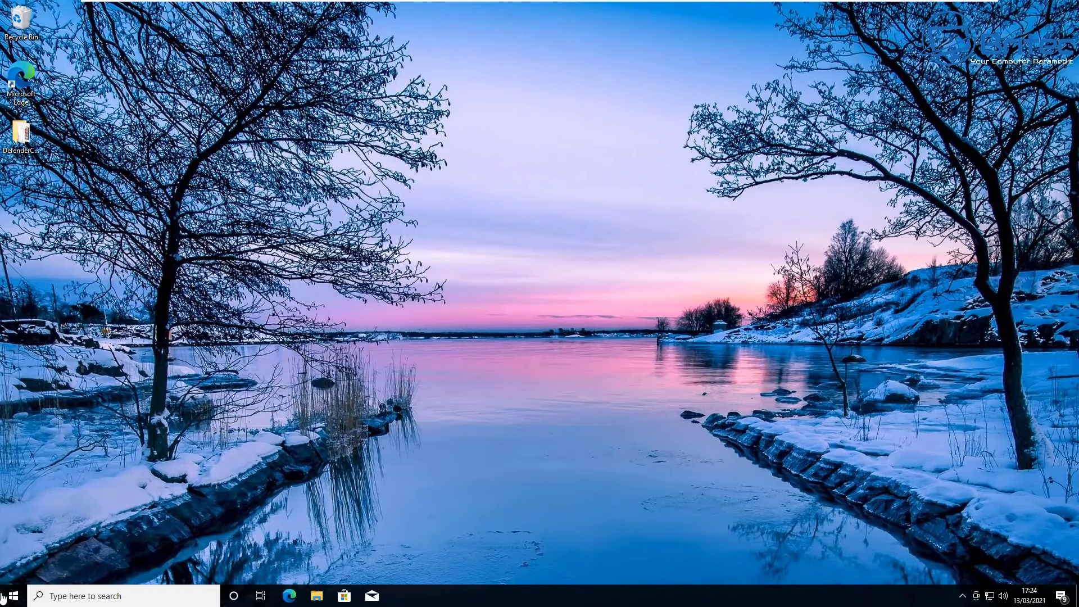
pyautogui.click(11, 597)
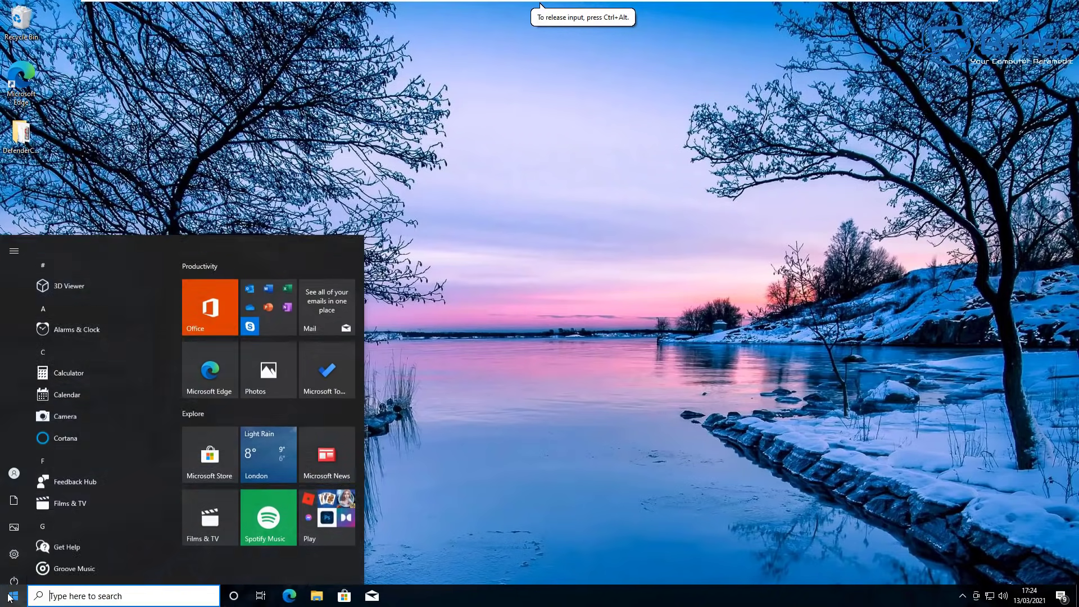
# After reboot, check the Virus & threat protection settings show all protection toggles On, then close Windows Security.
pyautogui.click(28, 550)
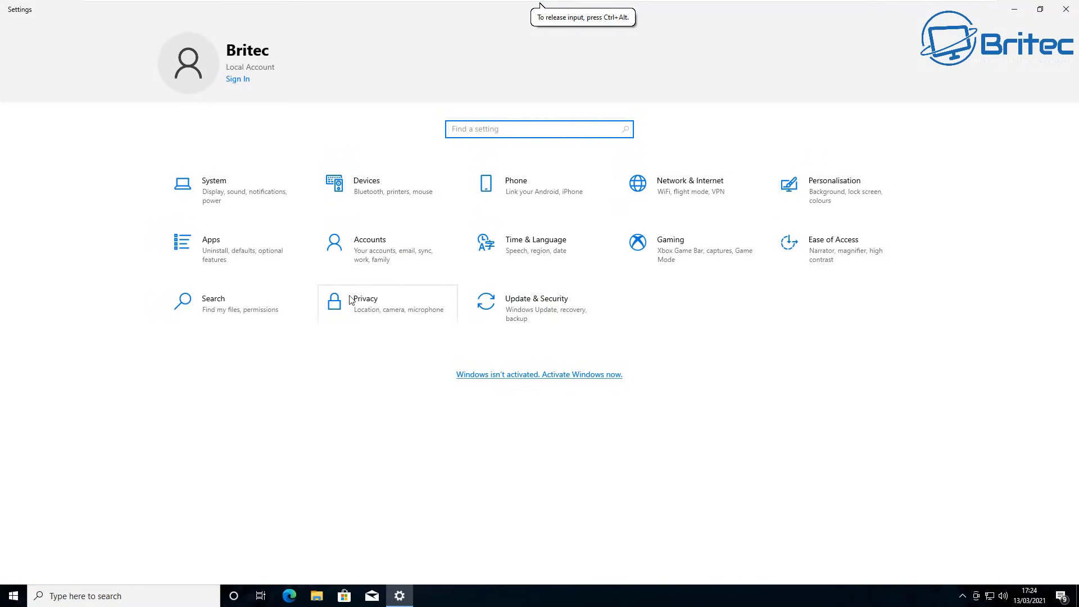
pyautogui.click(495, 304)
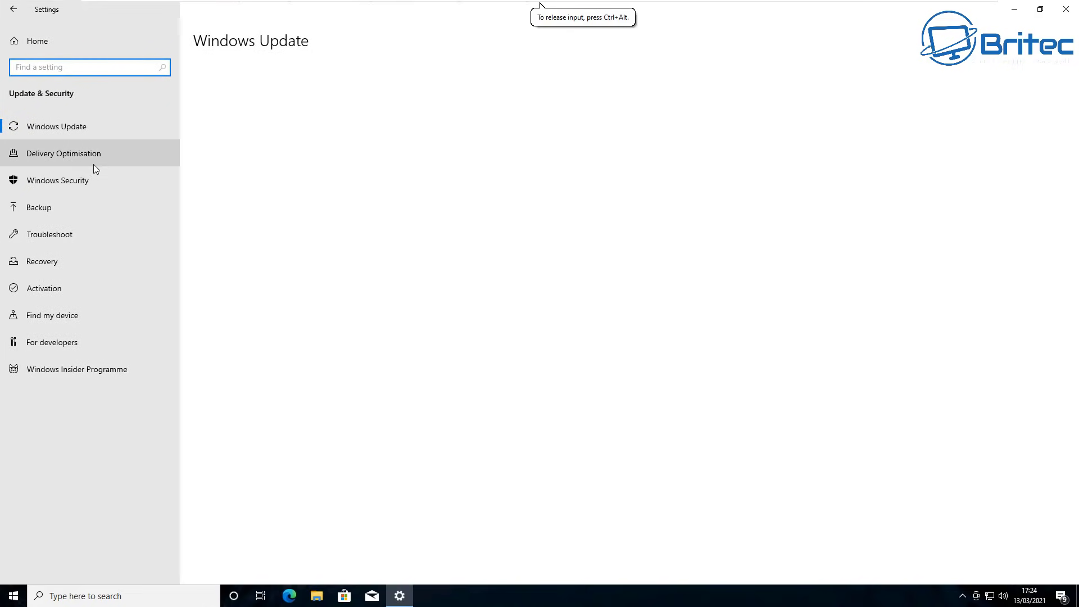
pyautogui.click(66, 179)
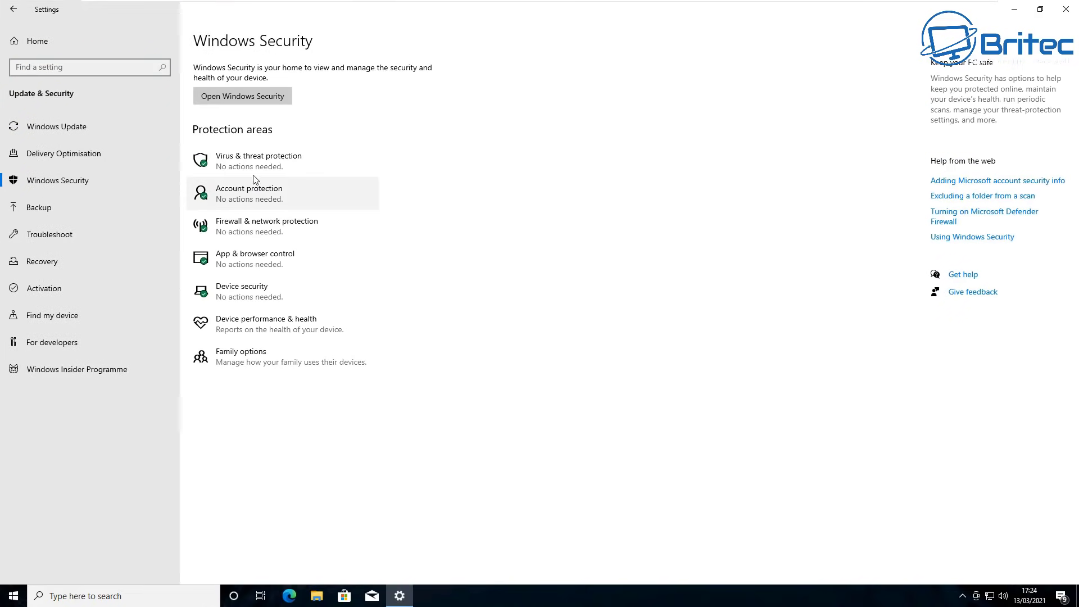
pyautogui.click(247, 160)
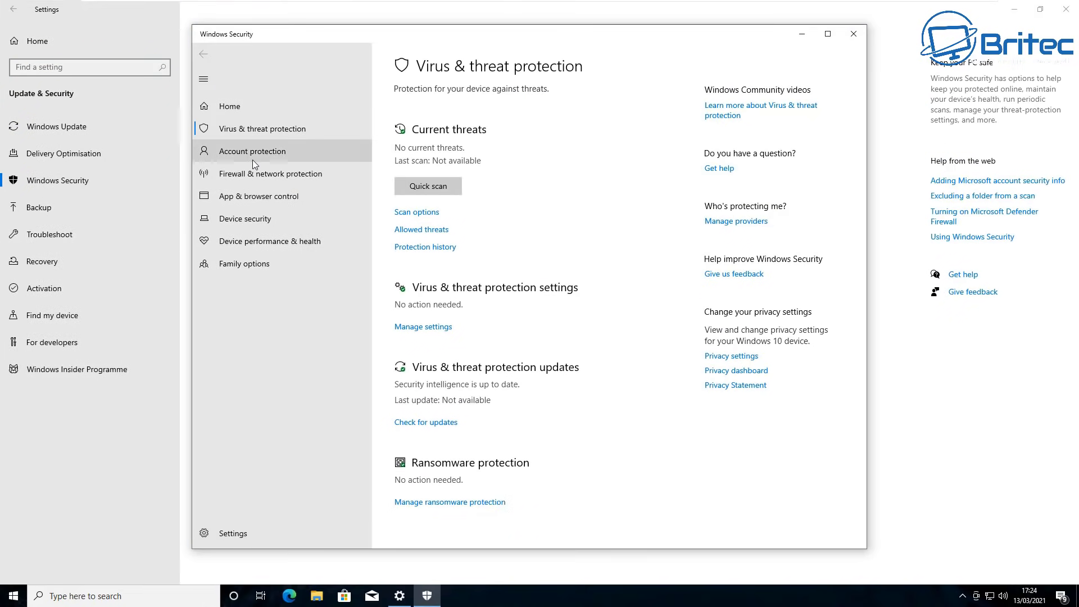
pyautogui.click(426, 327)
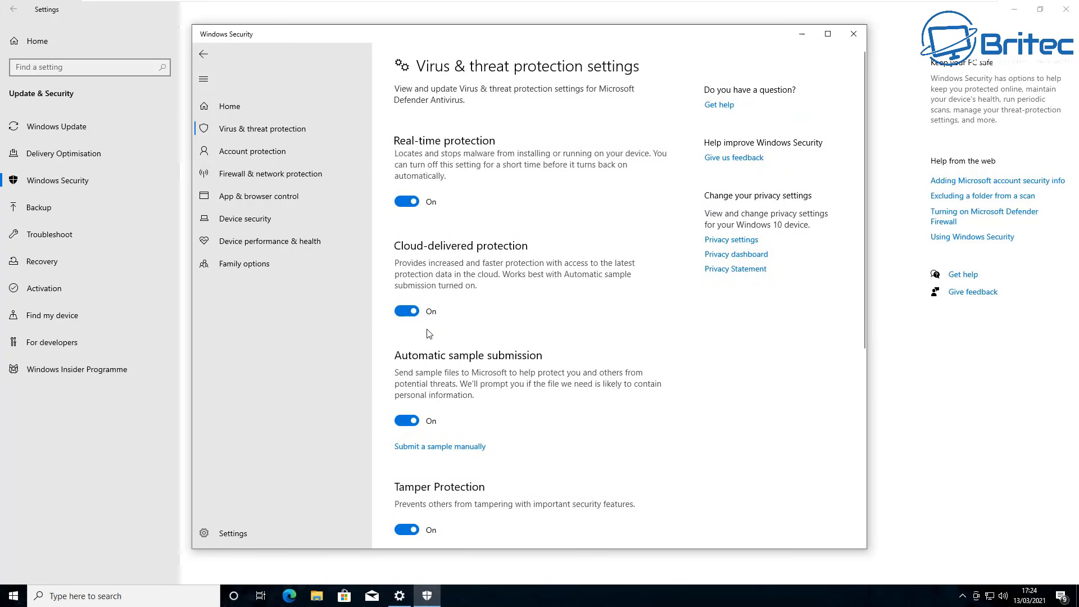
pyautogui.scroll(-5, 498, 353)
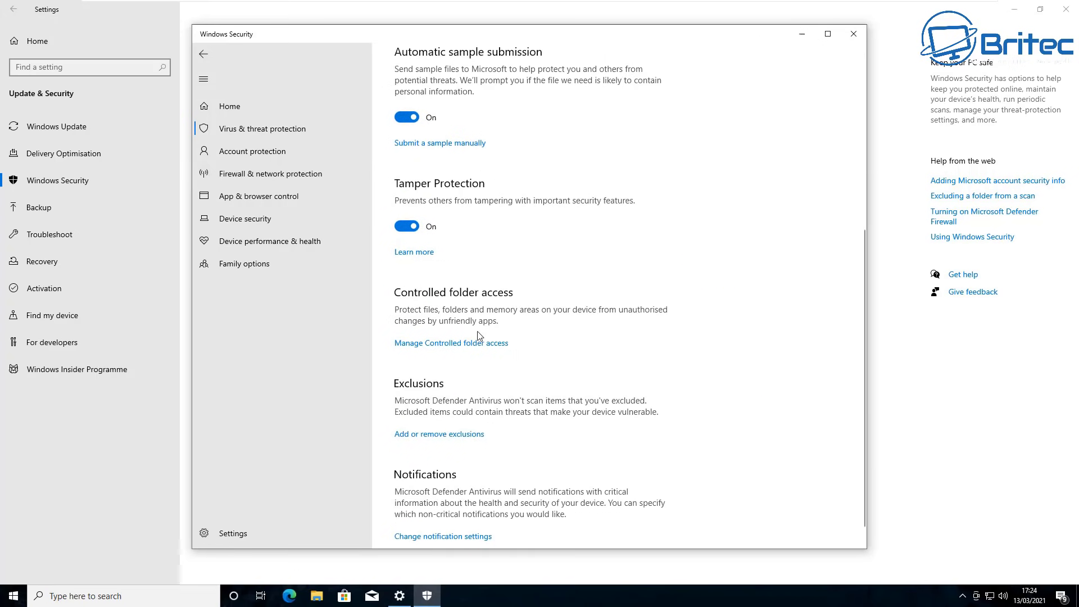
pyautogui.scroll(5, 487, 444)
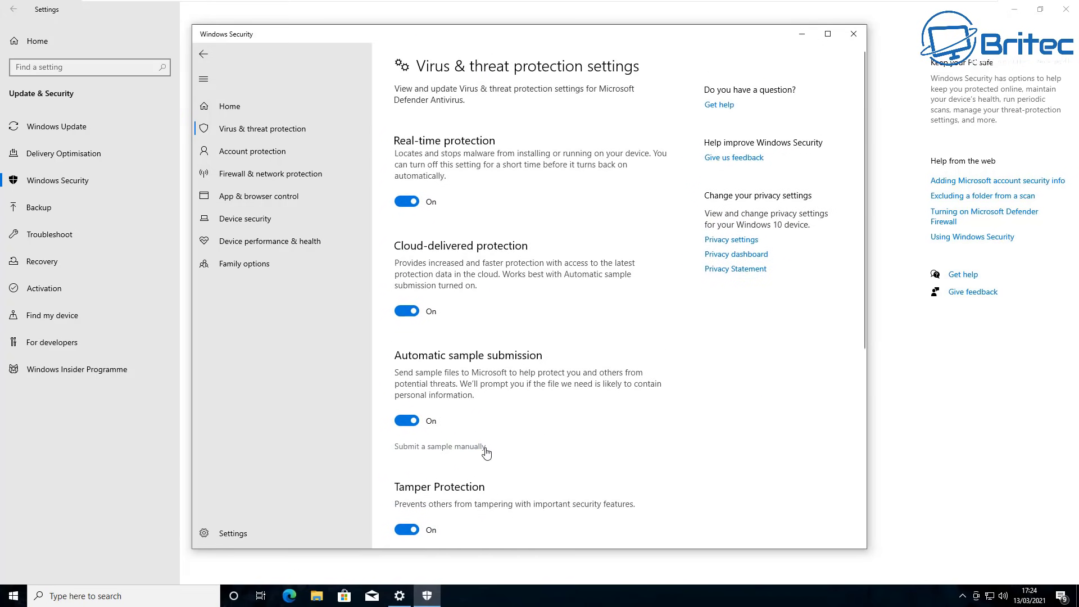
pyautogui.click(205, 57)
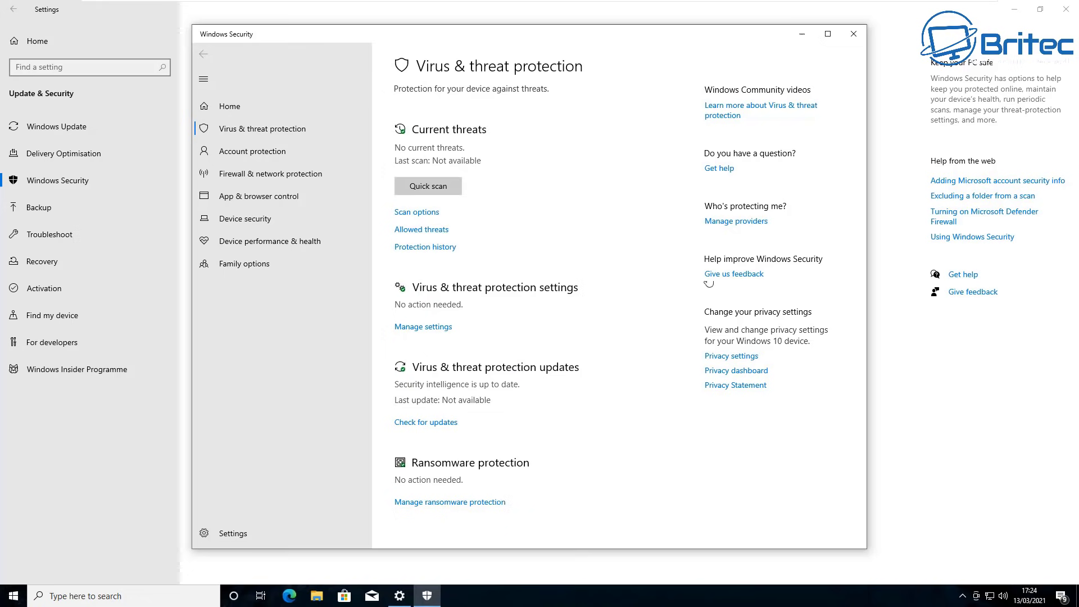
pyautogui.click(853, 34)
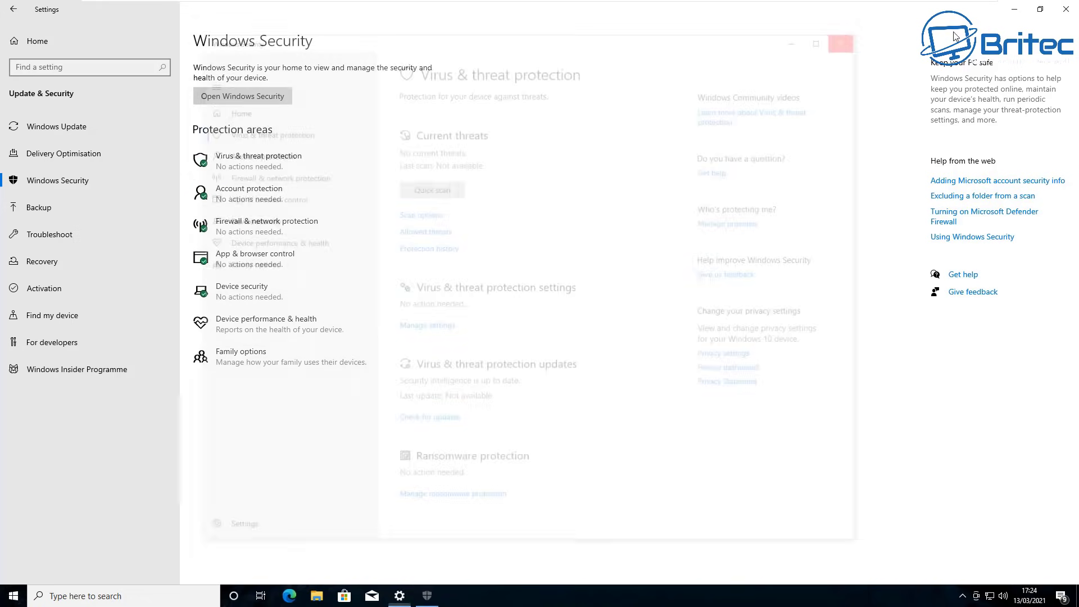
# Scroll through the Sordum Defender Control v1.7 page down to the Download button, then close Edge.
pyautogui.click(1070, 10)
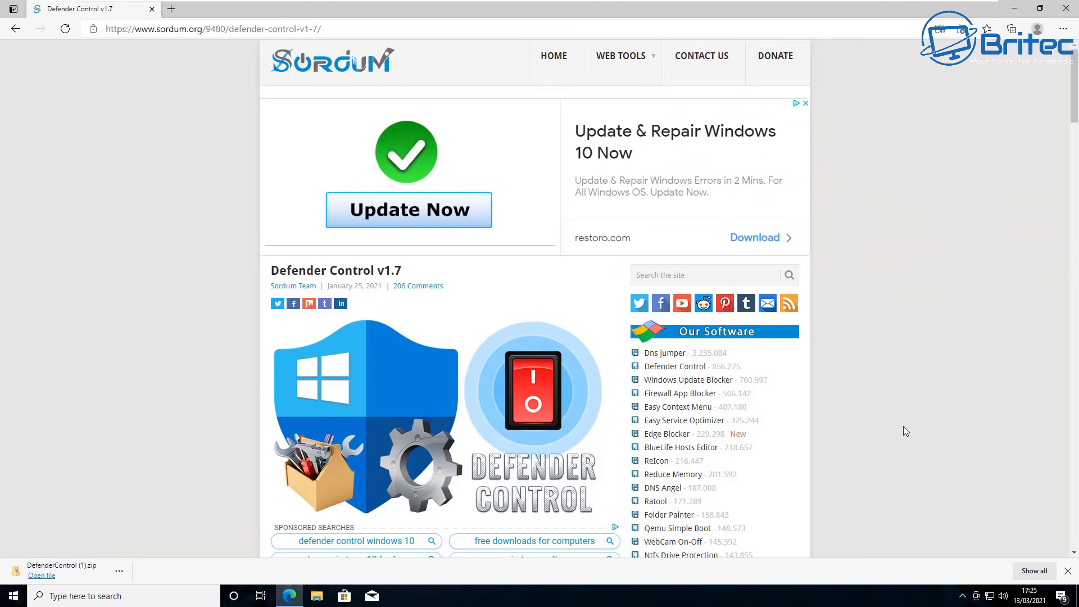
pyautogui.scroll(-7, 903, 427)
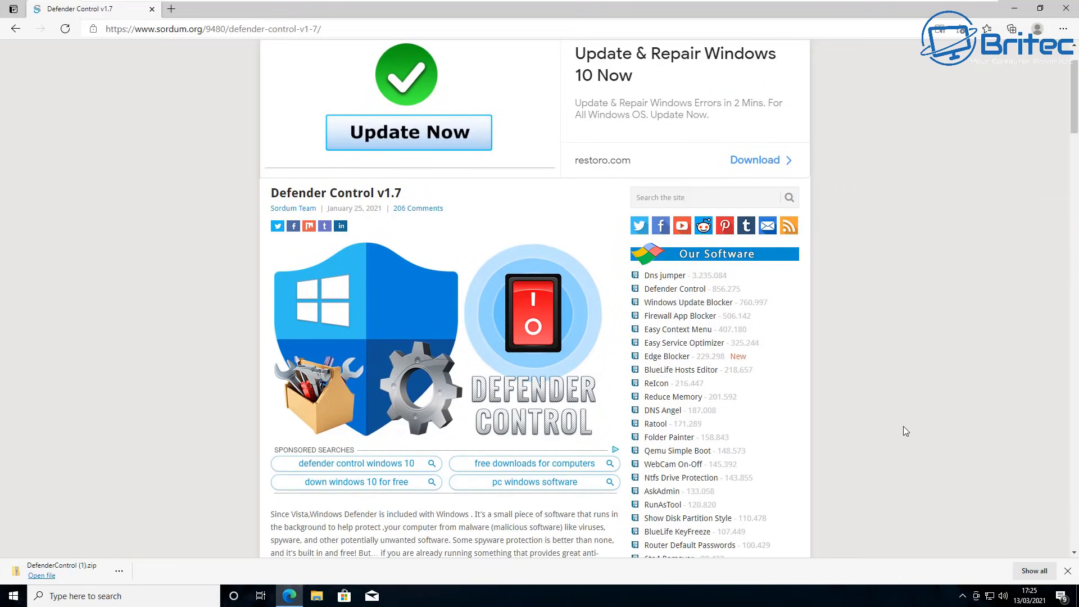
pyautogui.scroll(-4, 903, 431)
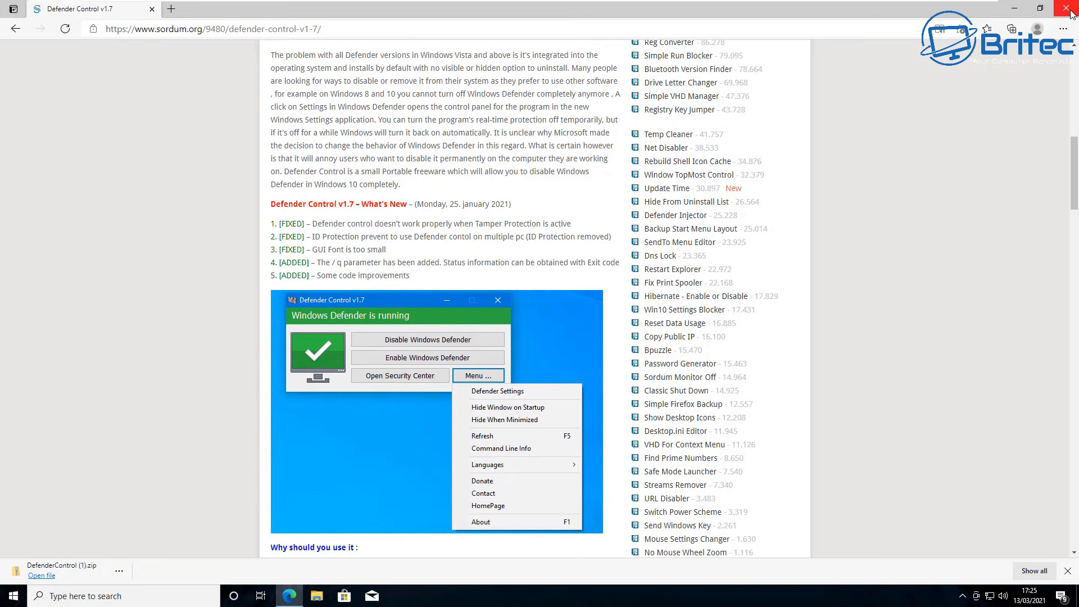
pyautogui.scroll(-7, 871, 271)
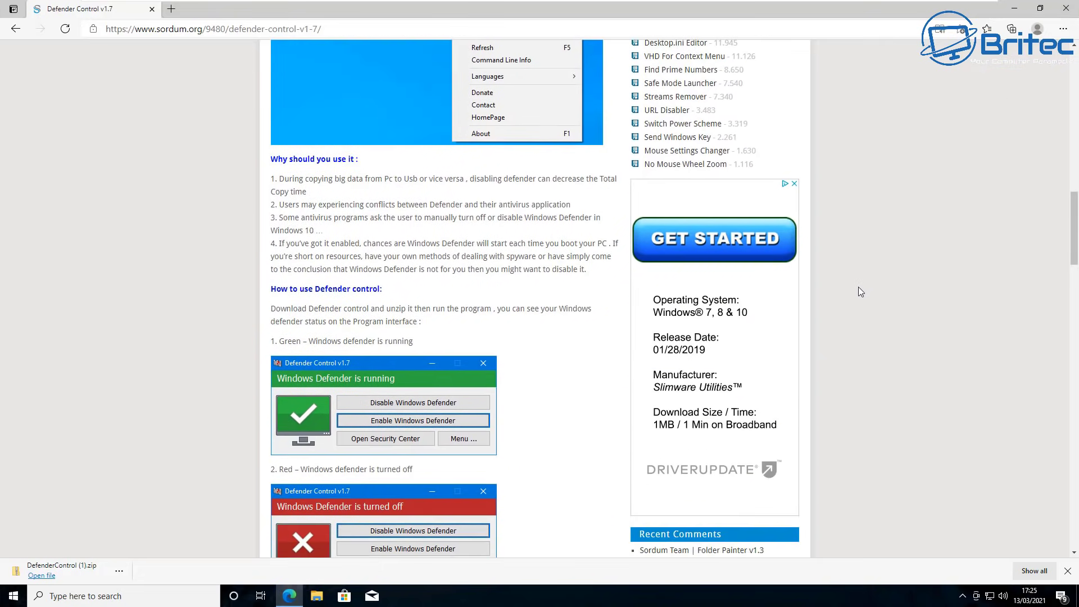
pyautogui.scroll(-5, 860, 292)
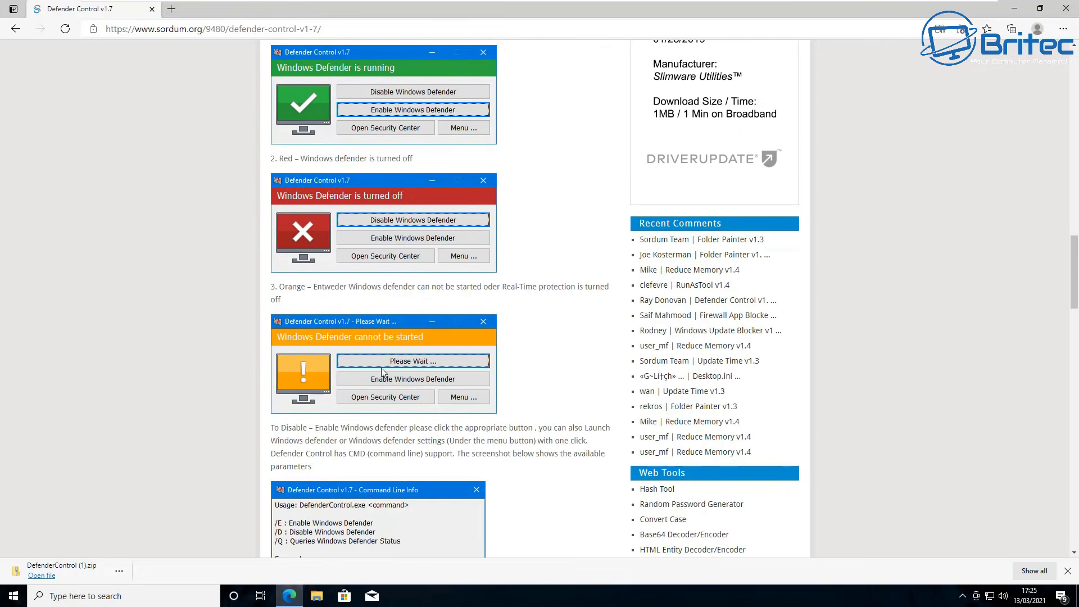
pyautogui.scroll(-3, 381, 368)
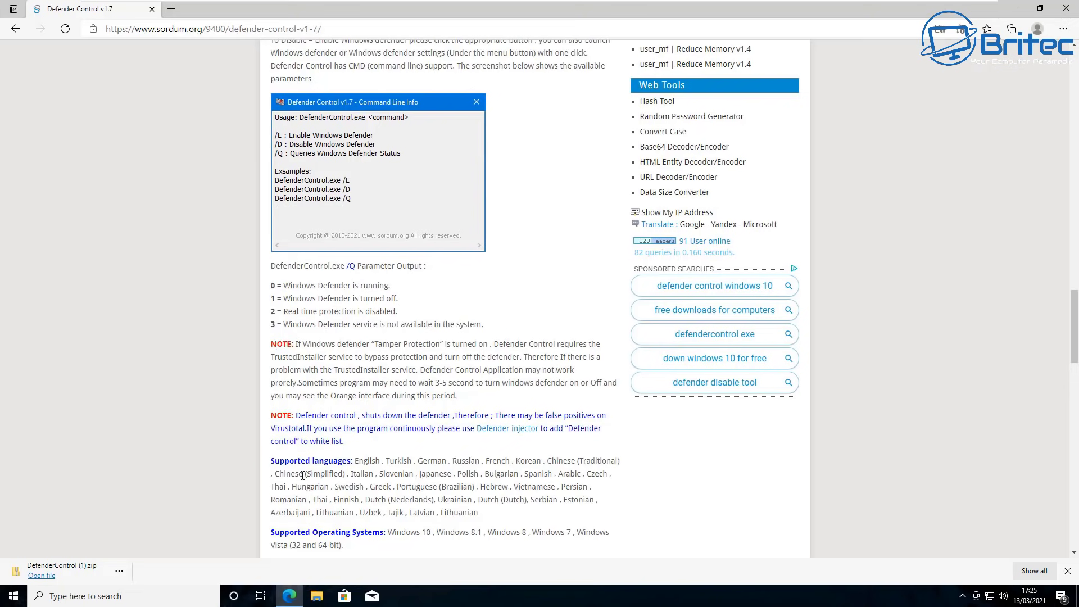
pyautogui.scroll(-5, 339, 444)
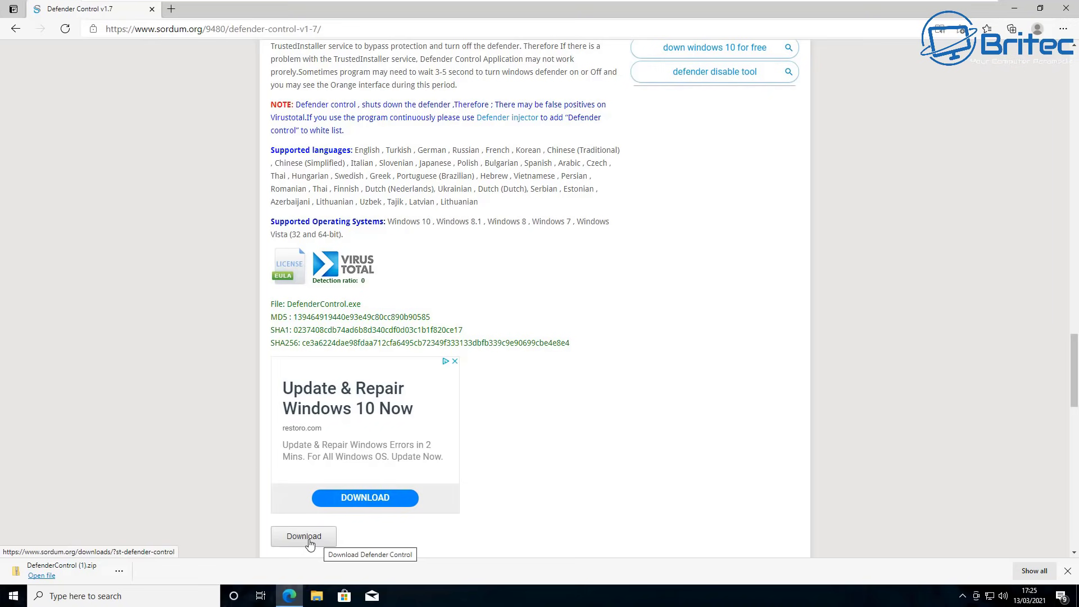
pyautogui.click(1066, 8)
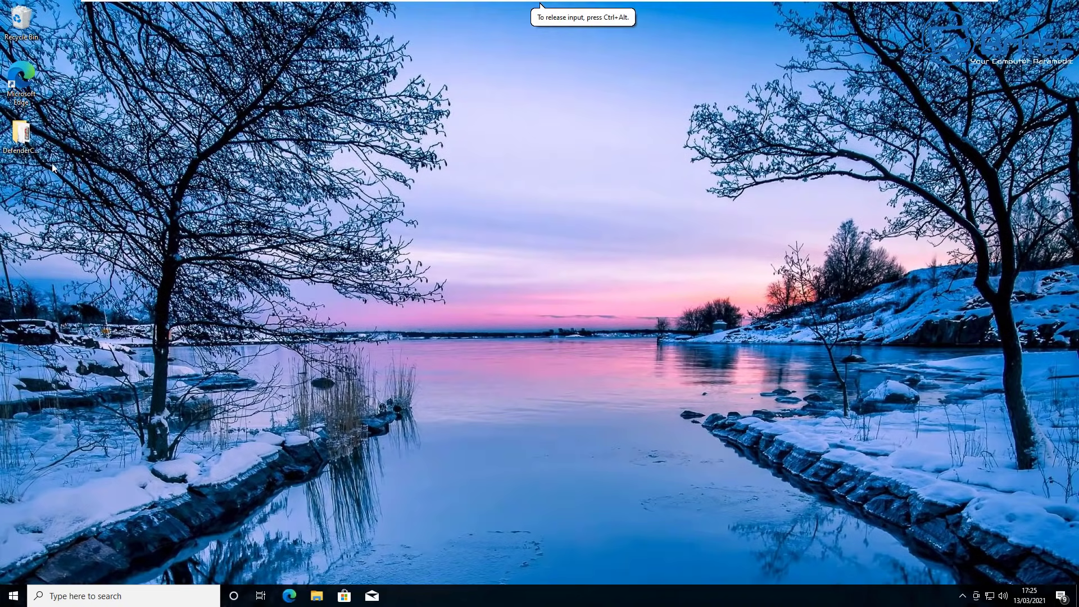
# Run DefenderControl.exe as administrator from the DefenderControl folder and close the folder window.
pyautogui.moveTo(21, 135); pyautogui.dragTo(538, 264)
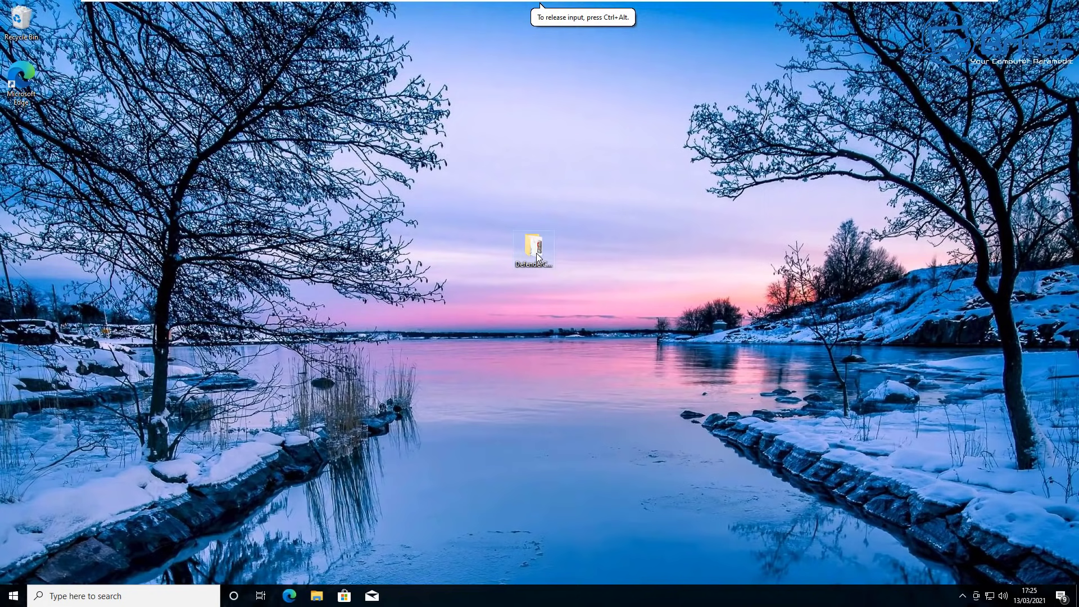
pyautogui.doubleClick(535, 250)
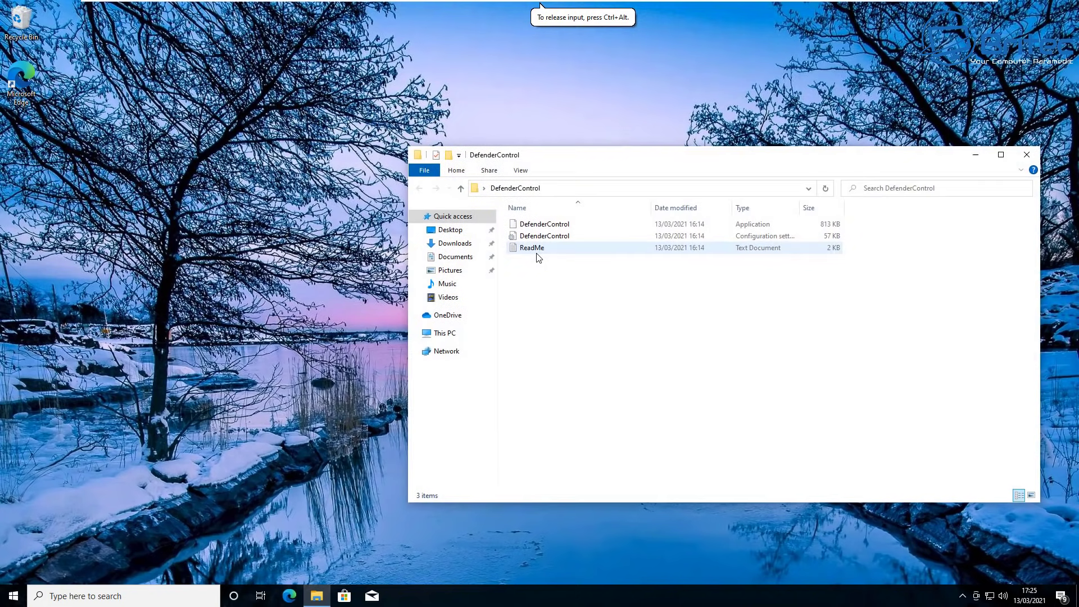
pyautogui.rightClick(550, 225)
pyautogui.click(585, 245)
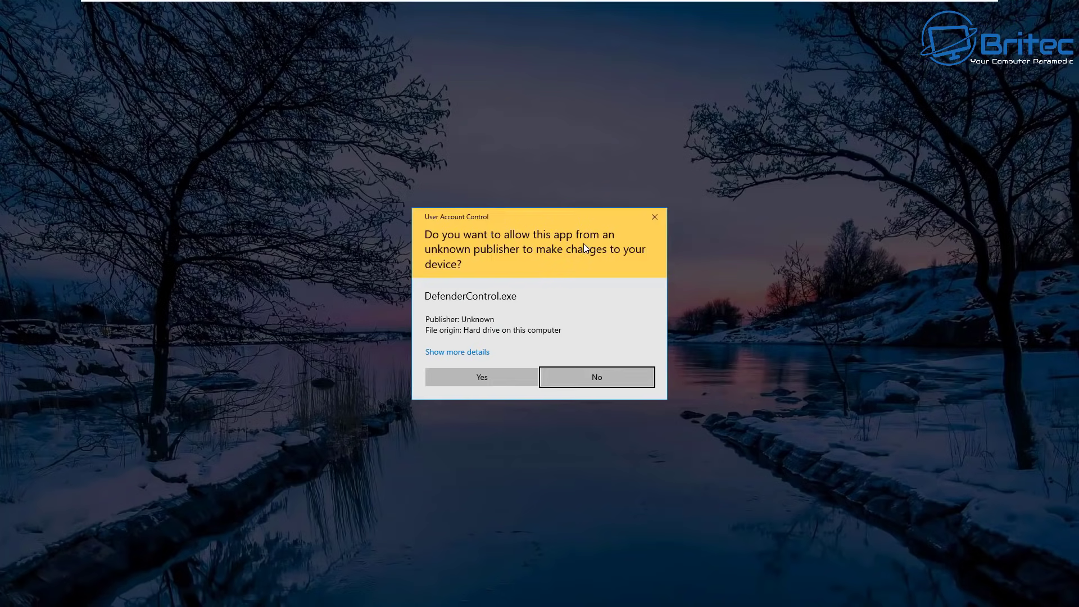
pyautogui.click(498, 374)
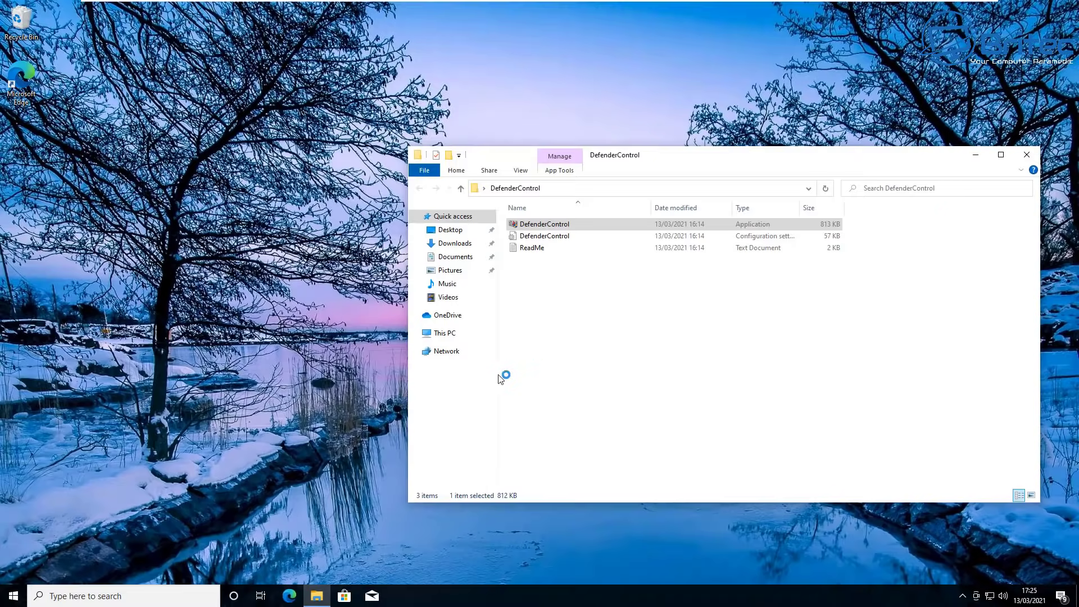
pyautogui.click(1027, 155)
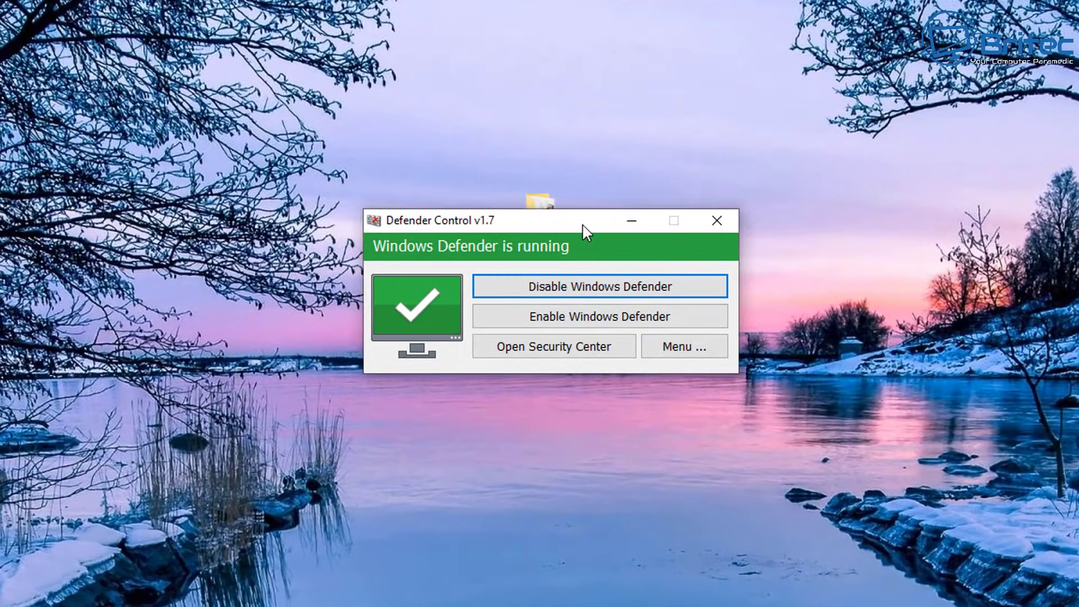
pyautogui.moveTo(558, 257); pyautogui.dragTo(559, 249)
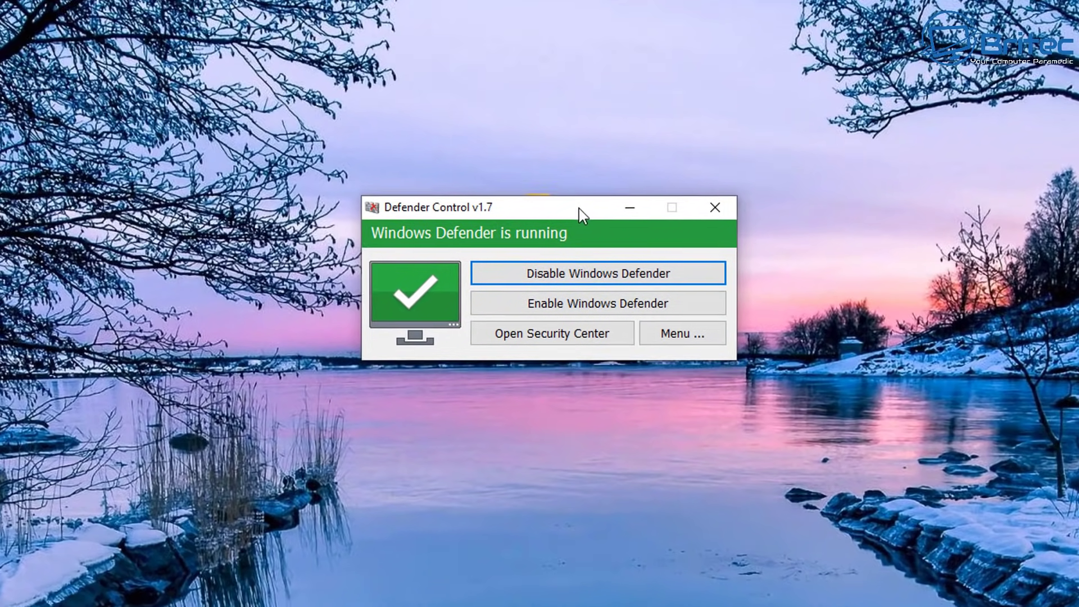
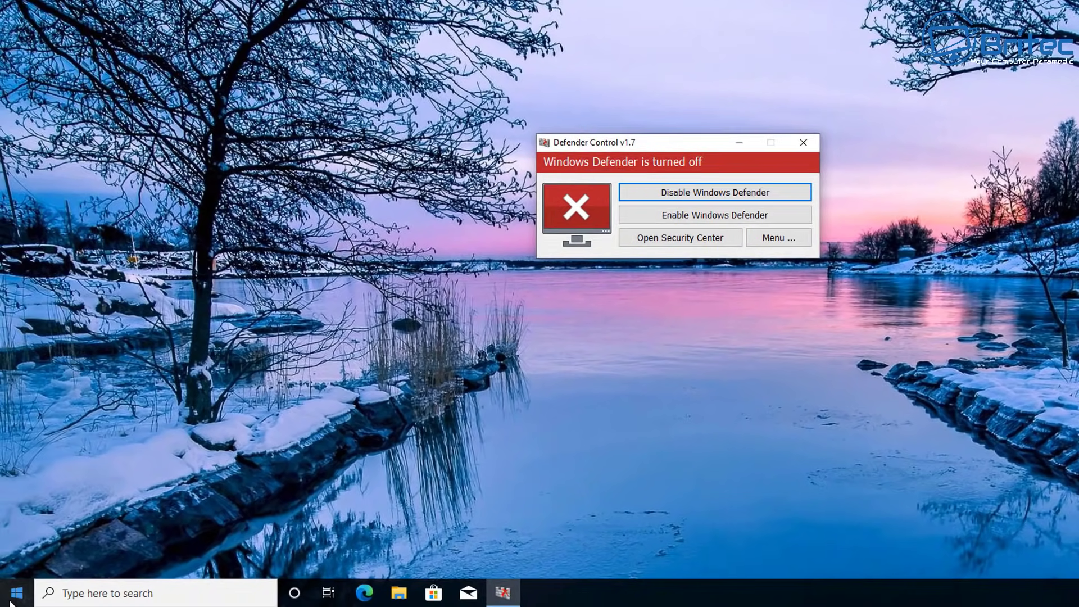
# Launch Windows Settings from the Start menu.
pyautogui.click(17, 593)
pyautogui.click(49, 522)
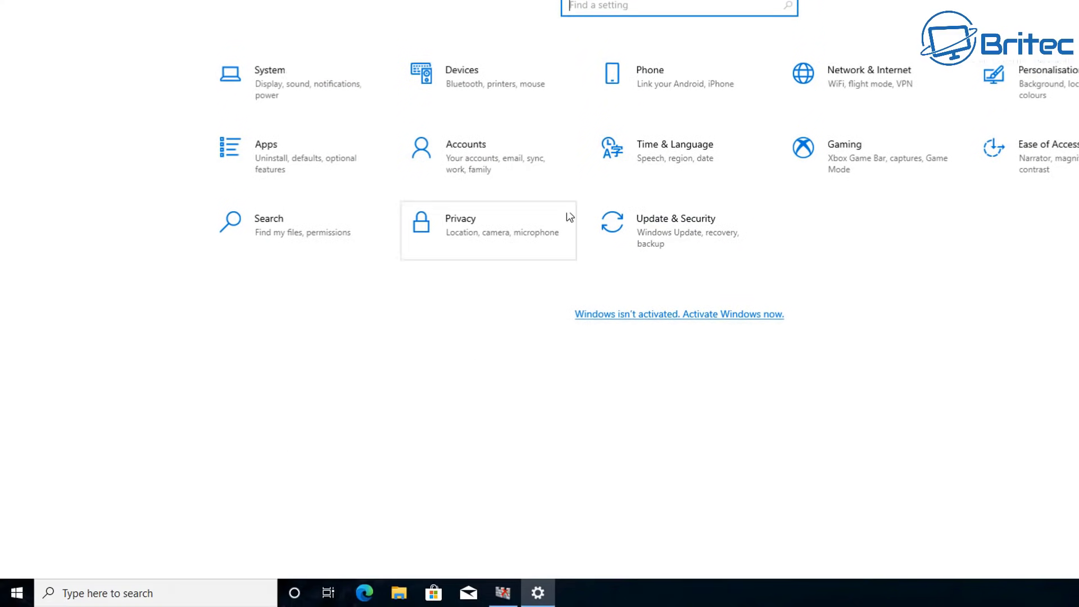
# Check Virus & threat protection in Windows Security shows no active provider, then close the app.
pyautogui.click(675, 268)
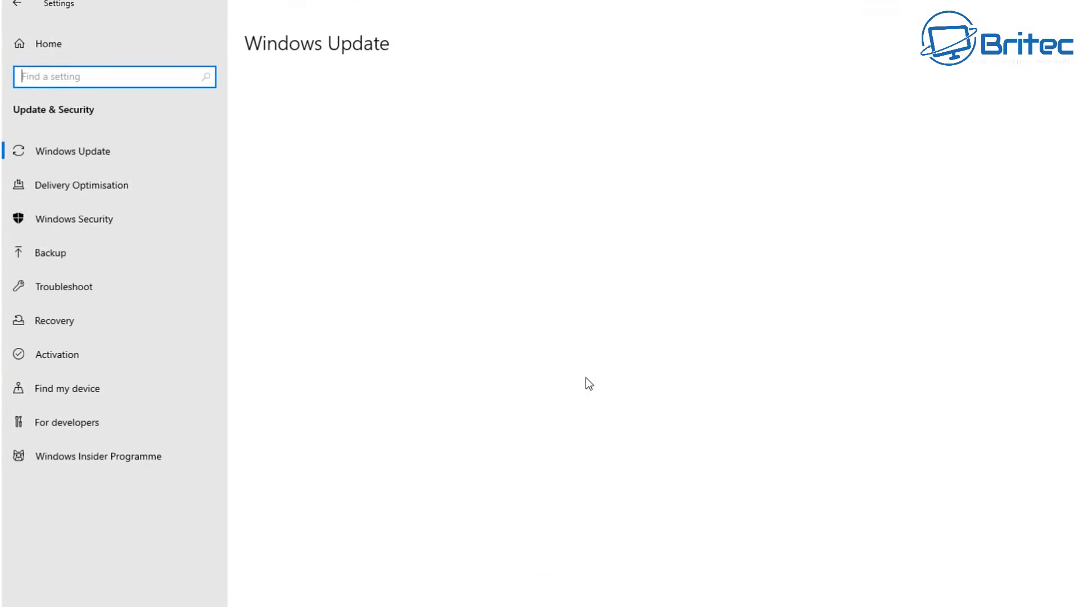
pyautogui.click(99, 231)
pyautogui.click(279, 205)
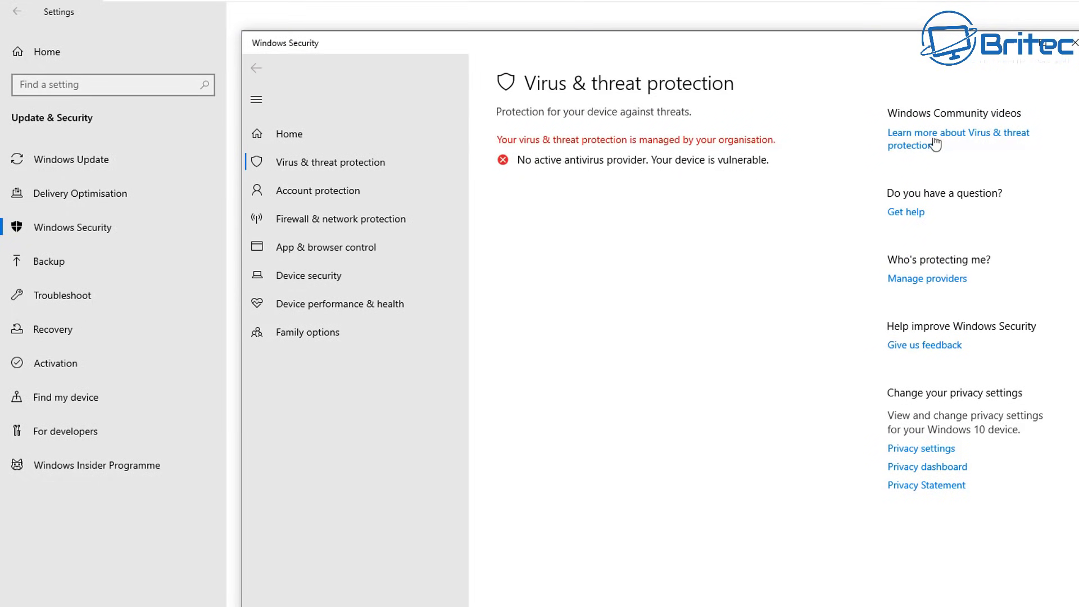
pyautogui.click(1074, 43)
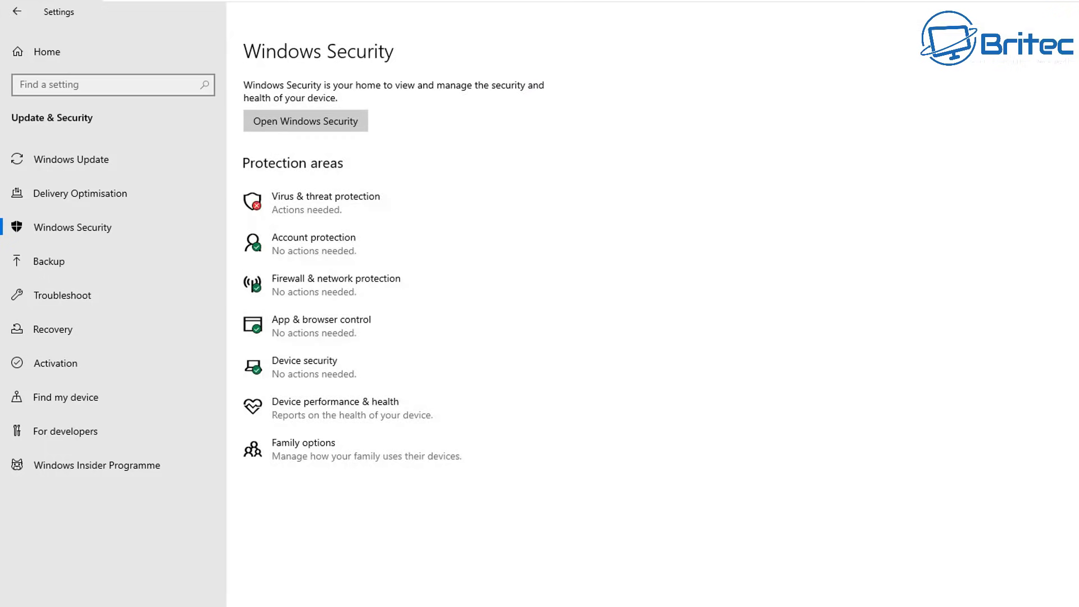
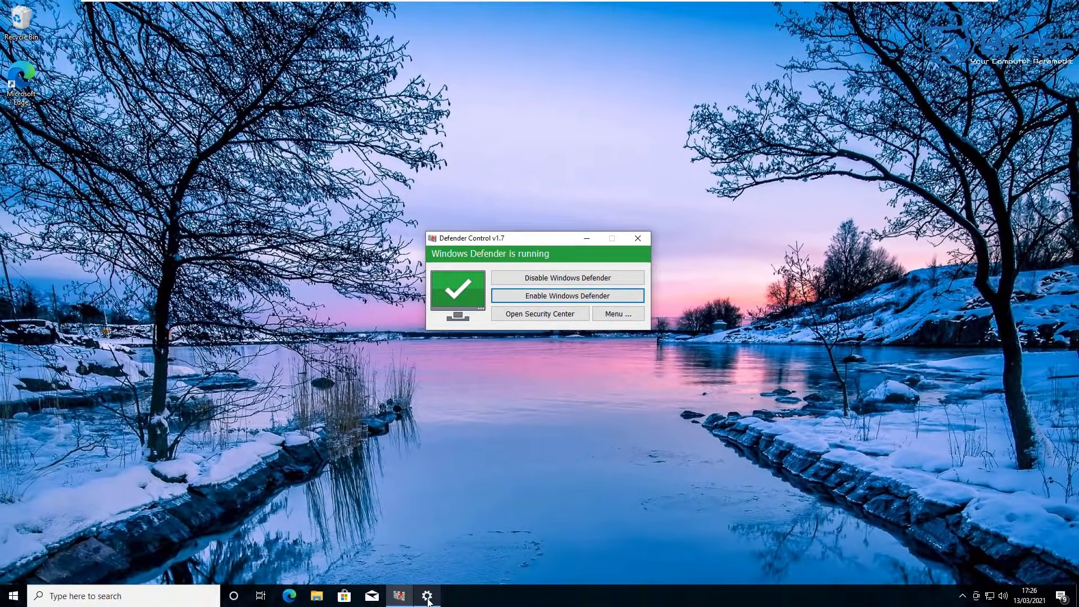
# Bring the Settings window forward to its Update & Security > Windows Security page.
pyautogui.click(427, 596)
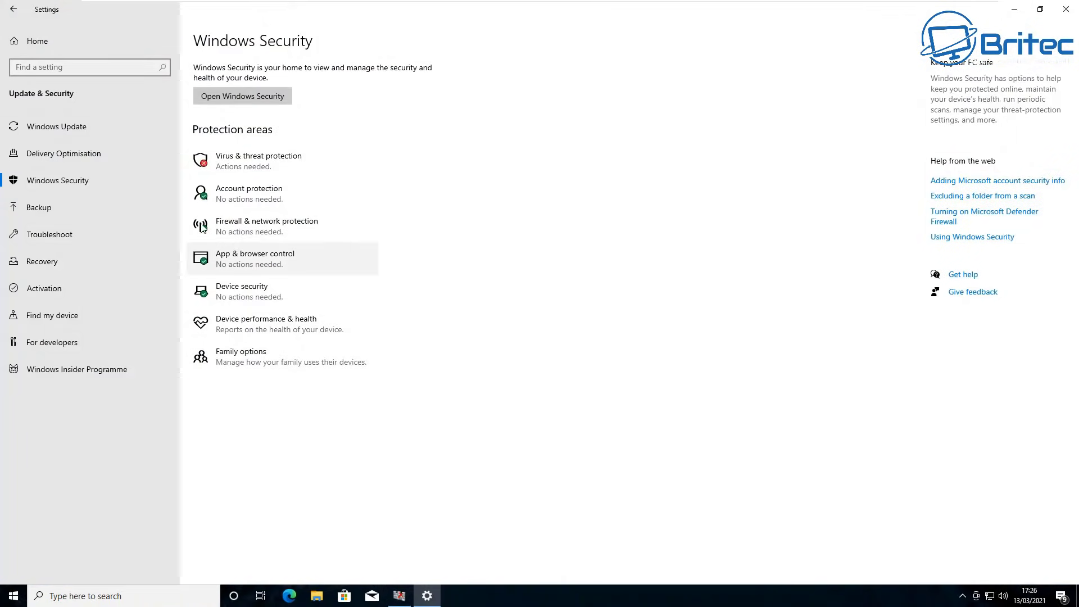
# Refresh Windows Security, confirm Virus & threat protection needs no action, then close the app.
pyautogui.click(47, 156)
pyautogui.click(49, 178)
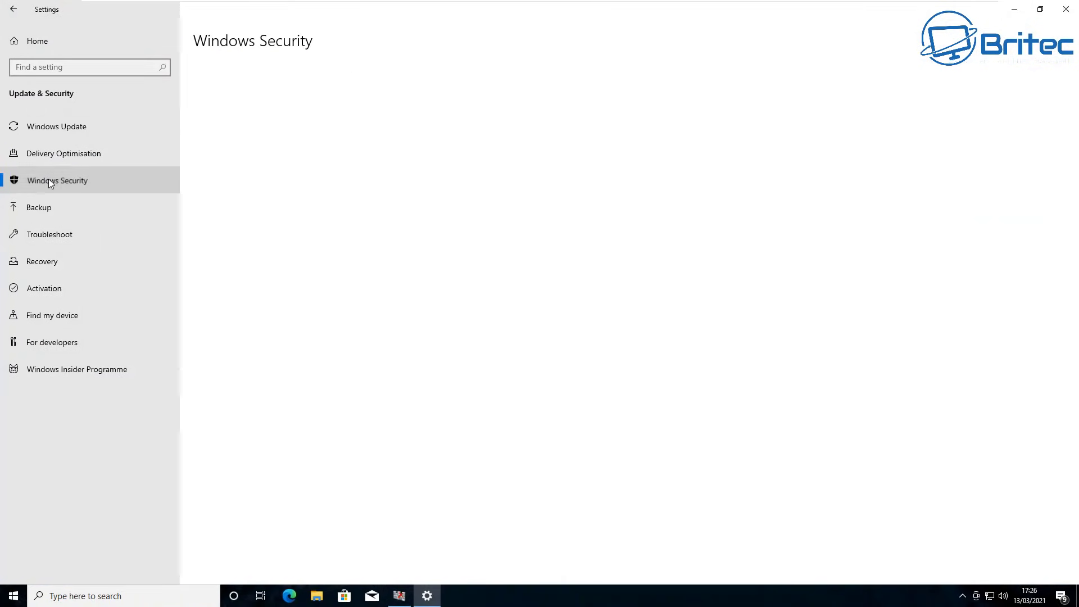
pyautogui.click(259, 164)
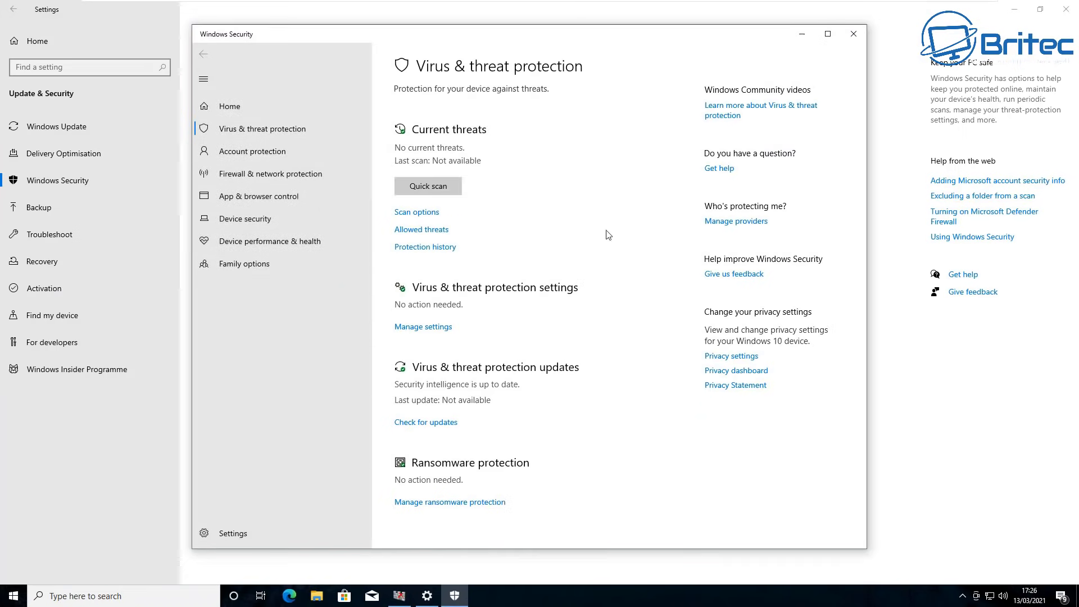
pyautogui.click(853, 33)
# Close the Settings window and the Defender Control v1.7 tool.
pyautogui.click(1066, 9)
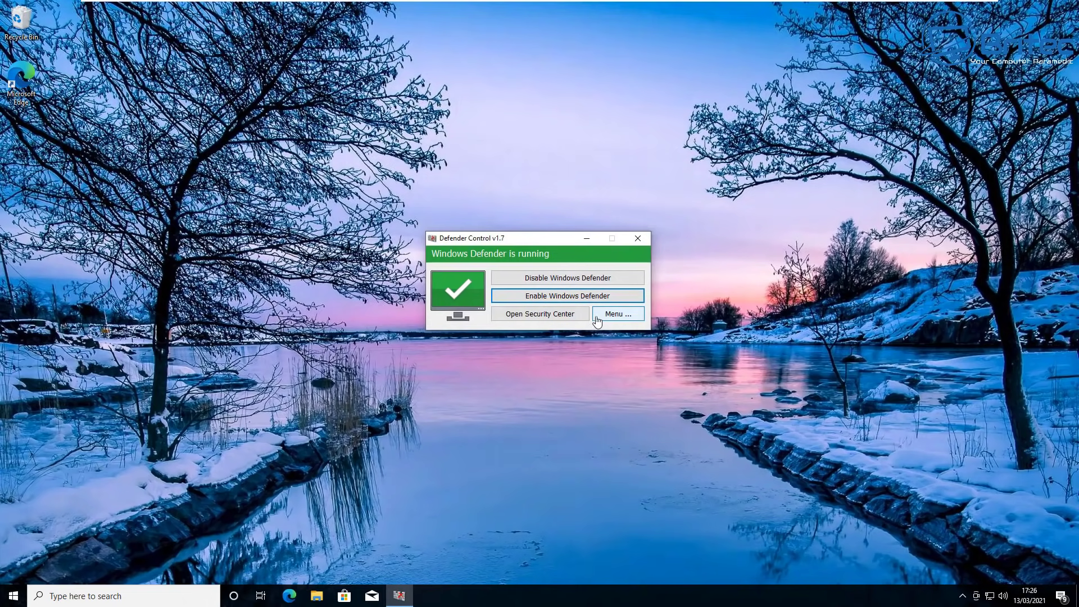
pyautogui.click(640, 241)
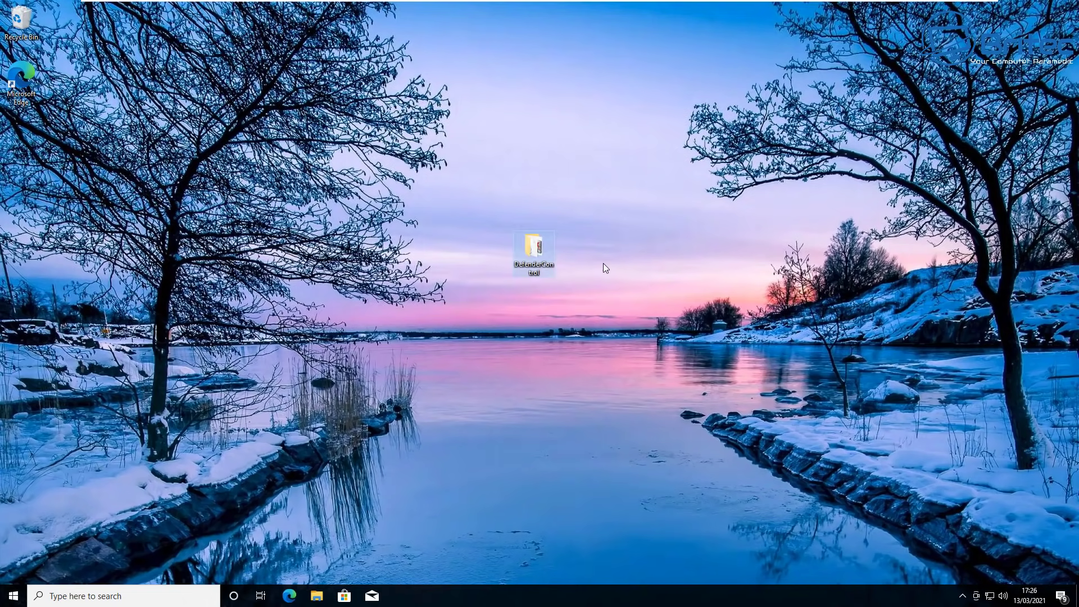